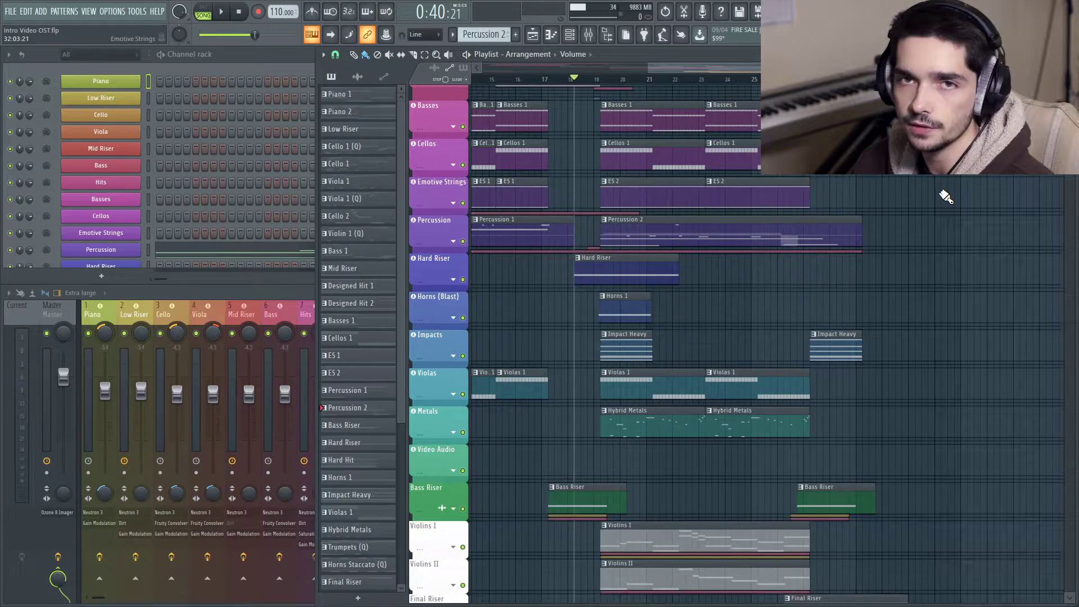
Step: Play the Intro Video OST orchestral arrangement, then stop playback
key(space)
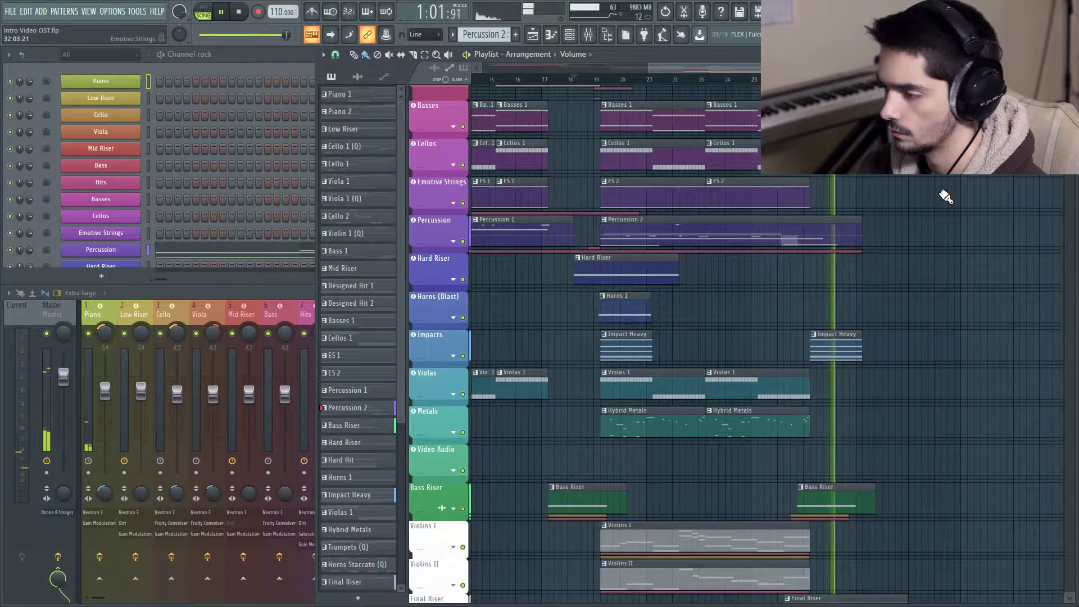
key(space)
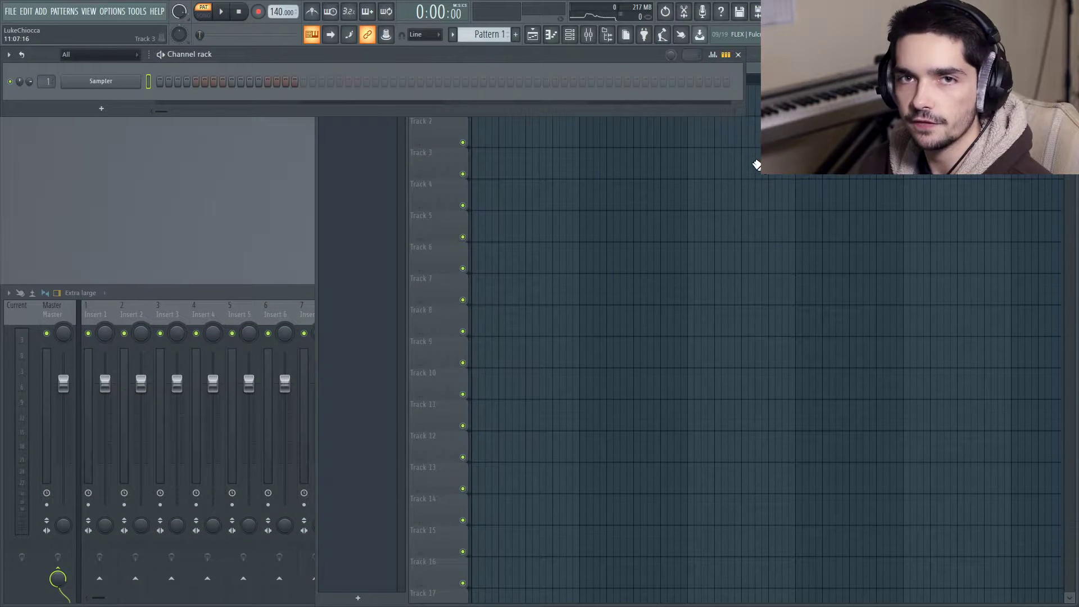
Step: Start a new project from the Minimal > Empty template
click(10, 11)
mouse_move(28, 41)
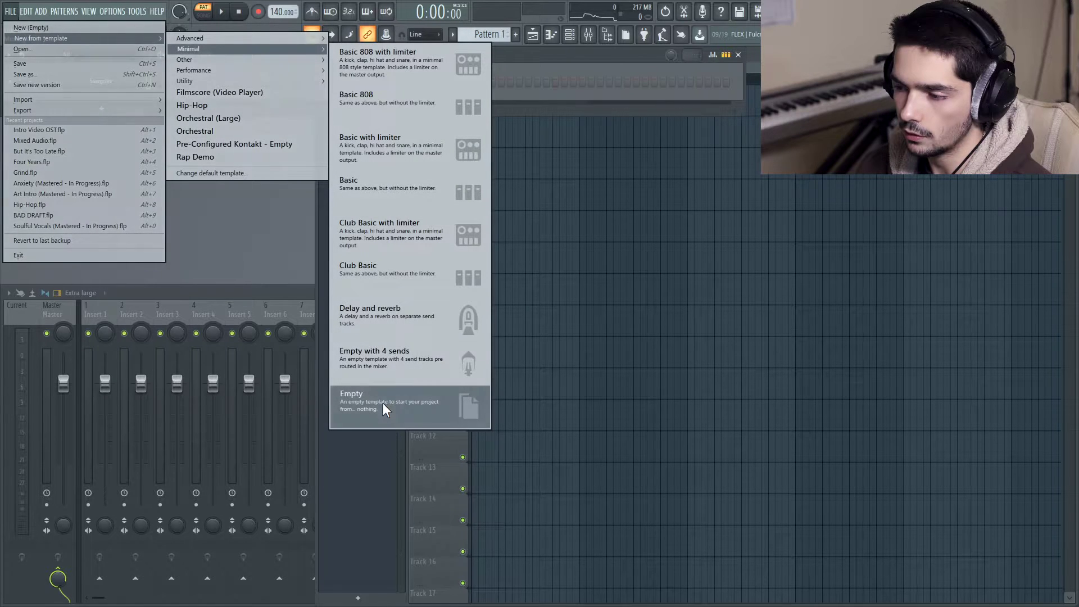
click(400, 401)
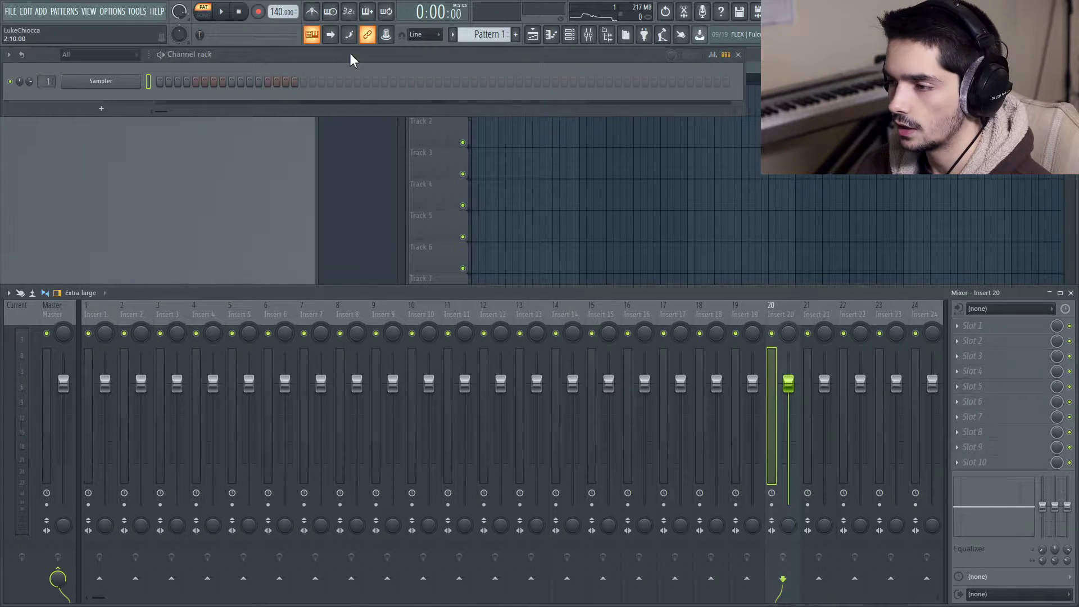
Step: Replace the Sampler channel with Kontakt and move the Kontakt window aside
right_click(140, 81)
mouse_move(185, 179)
click(334, 59)
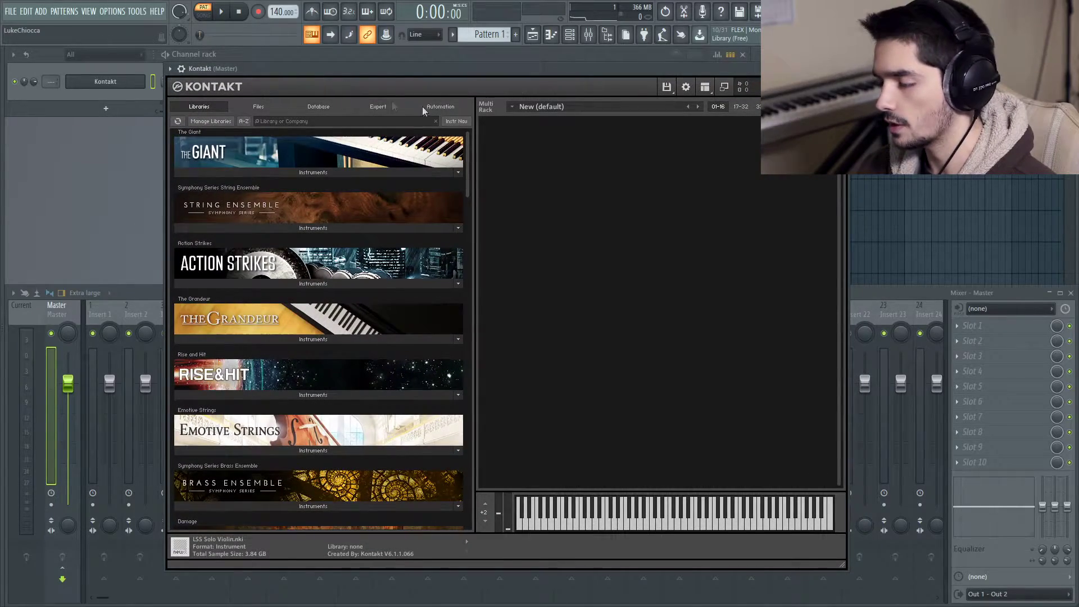
drag(469, 151, 605, 341)
drag(351, 68, 397, 53)
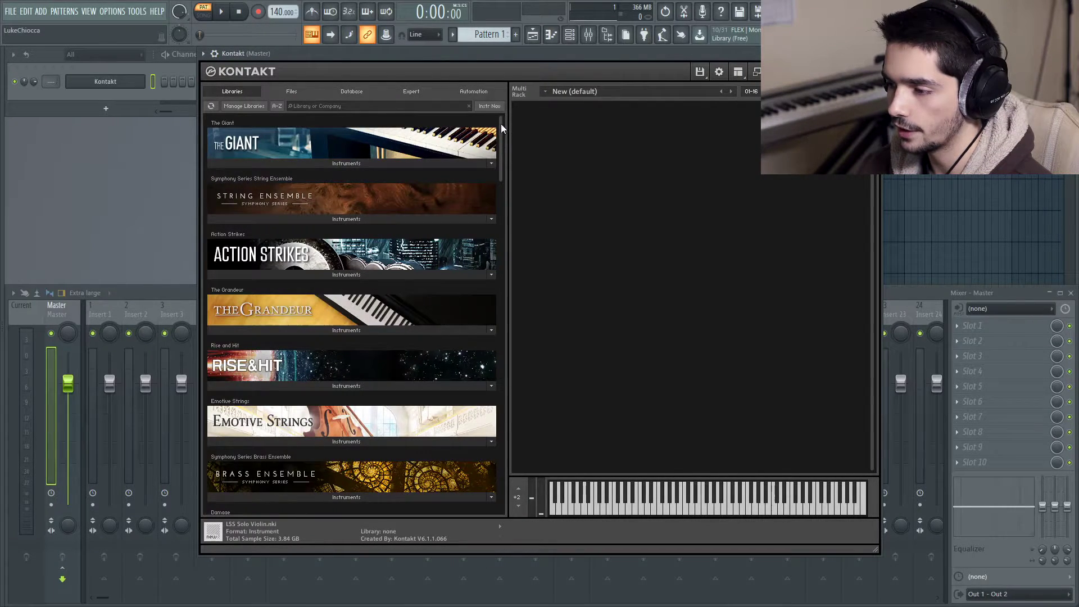
Step: Load The Grandeur.nki from the Libraries list into Kontakt's empty rack
mouse_move(501, 124)
mouse_down()
mouse_move(499, 247)
mouse_move(504, 118)
mouse_up()
click(339, 331)
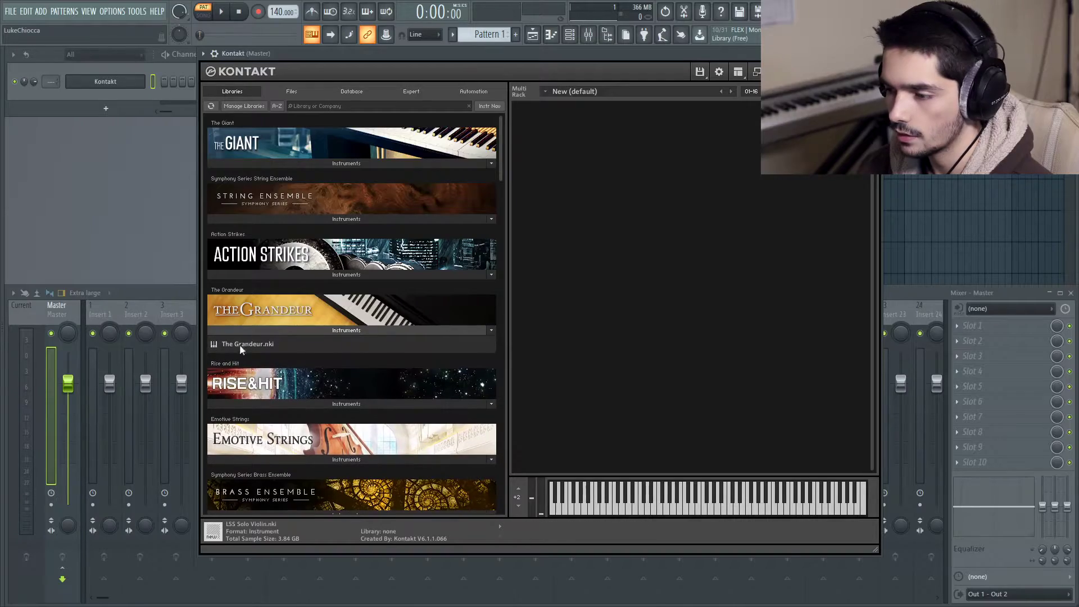
drag(242, 347, 549, 237)
drag(572, 58, 493, 57)
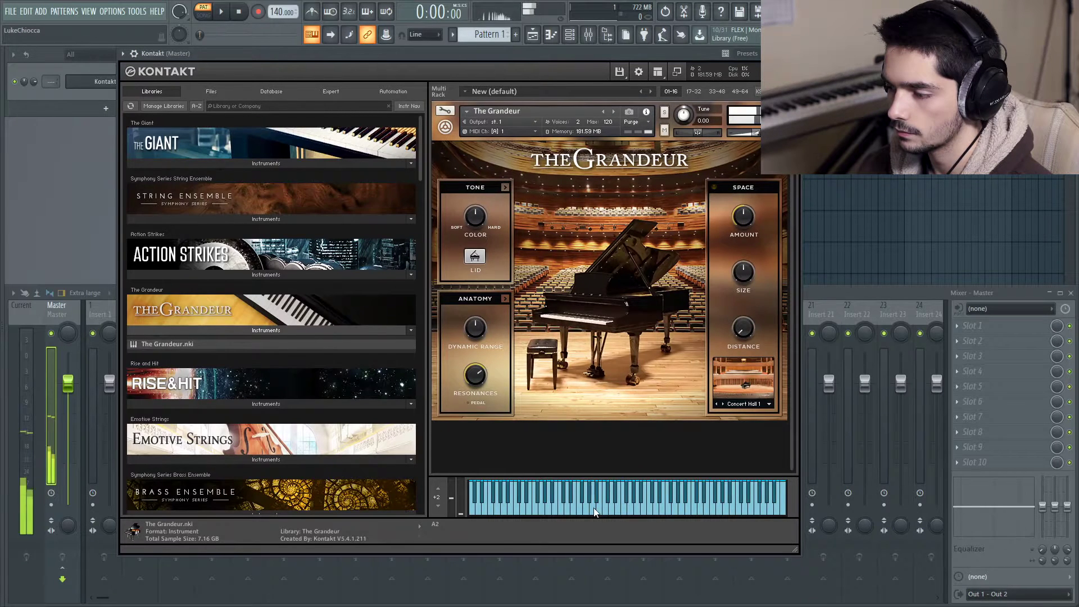
drag(392, 50, 537, 59)
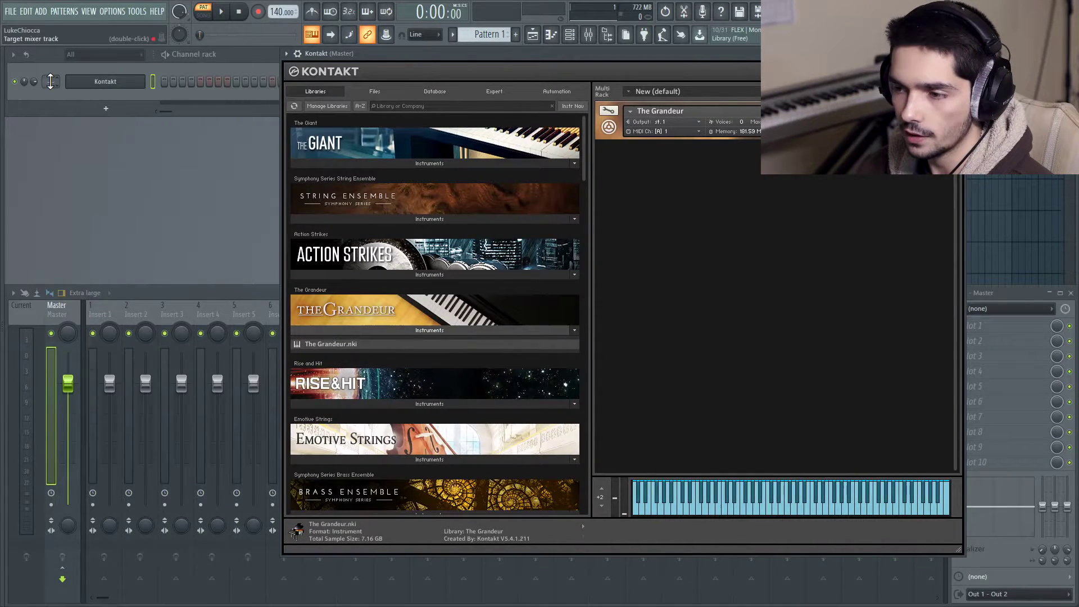
Step: Name mixer Insert 1 'Piano' for the Kontakt channel
scroll(50, 82, up, 1)
right_click(123, 304)
click(376, 62)
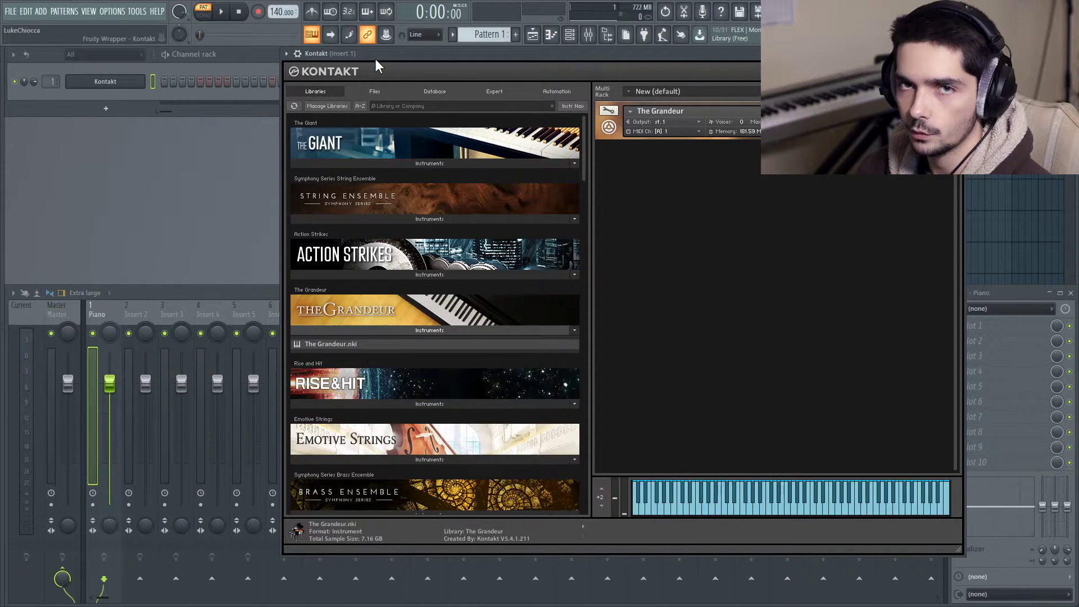
click(106, 108)
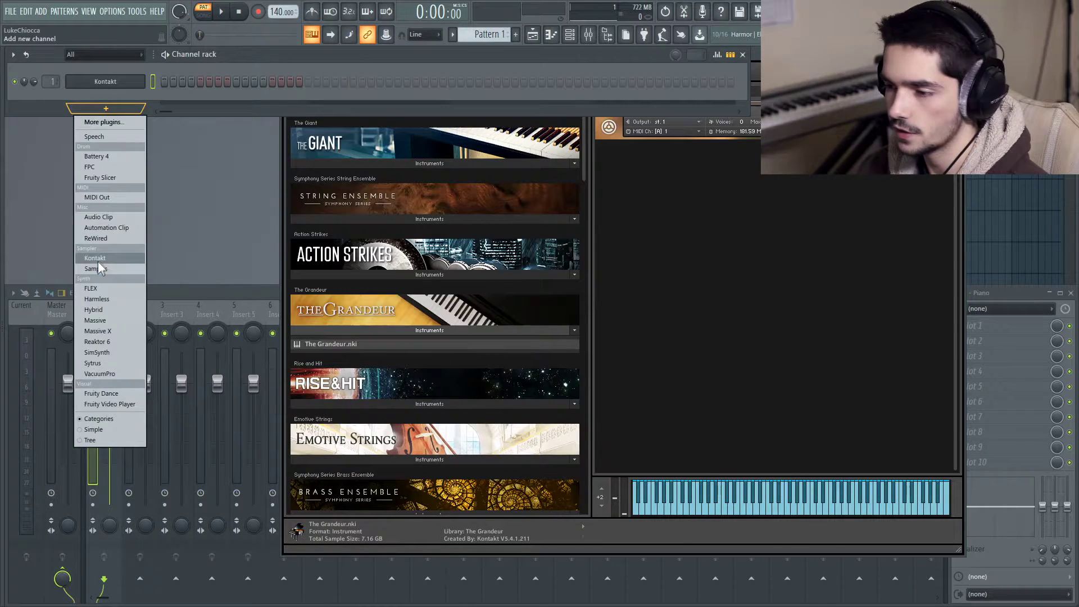
click(698, 211)
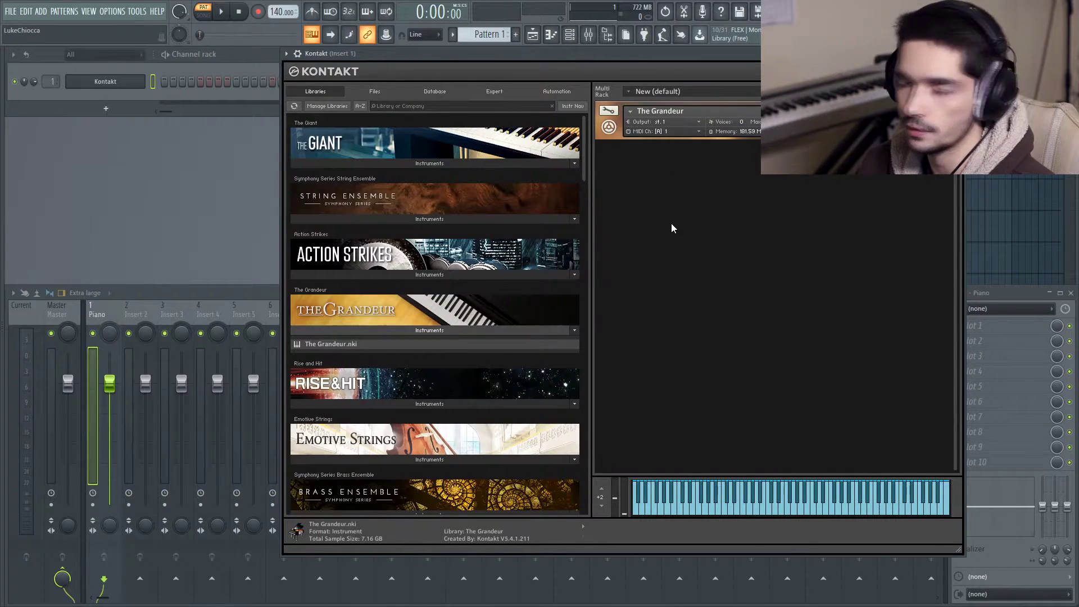
Step: Auto map Kontakt's outputs to separate mixer inserts in the wrapper's Processing settings
click(302, 54)
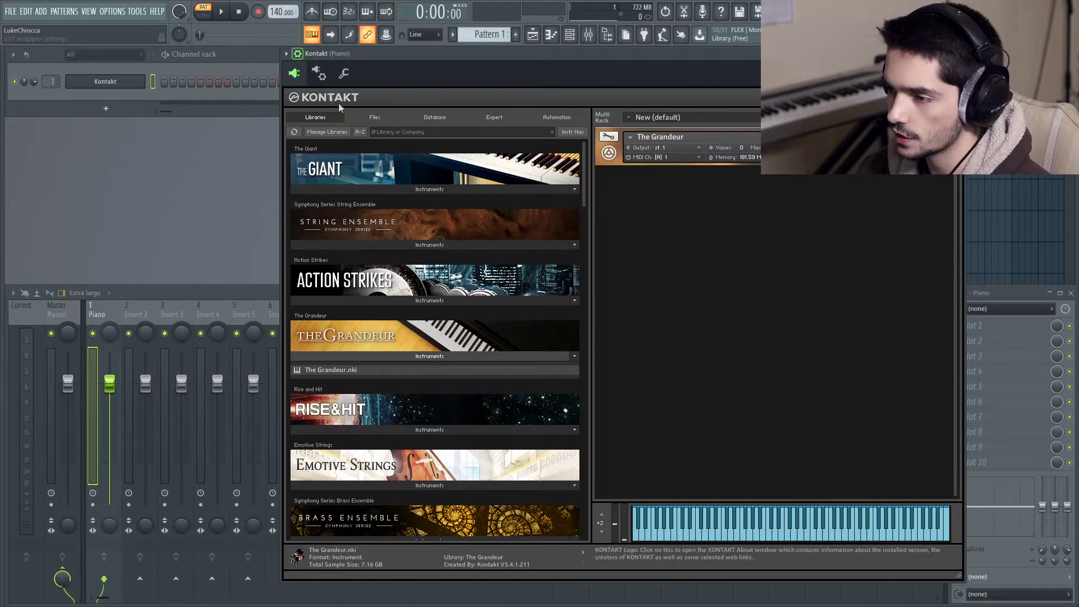
click(319, 74)
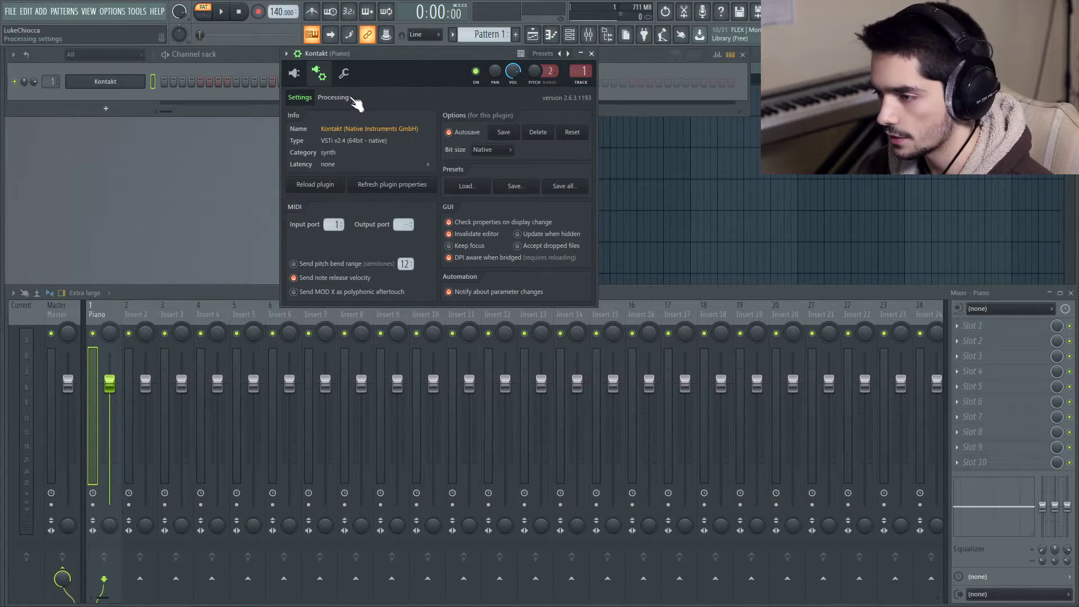
click(344, 98)
click(486, 190)
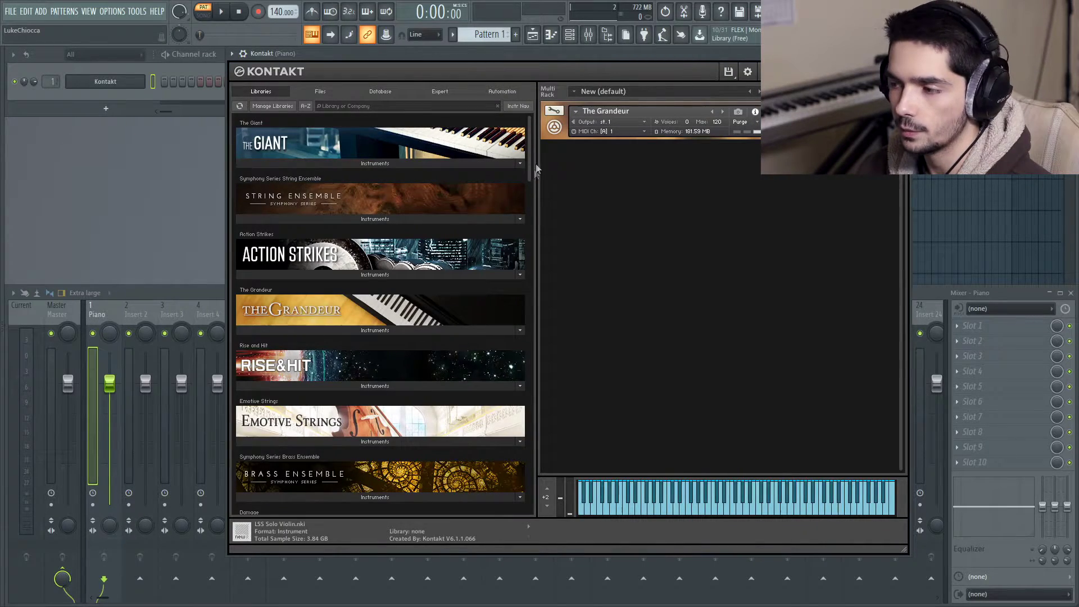
Step: Scroll to Session Guitarist and load Electric Sunburst.nki into the Kontakt rack
drag(530, 150, 528, 433)
click(291, 413)
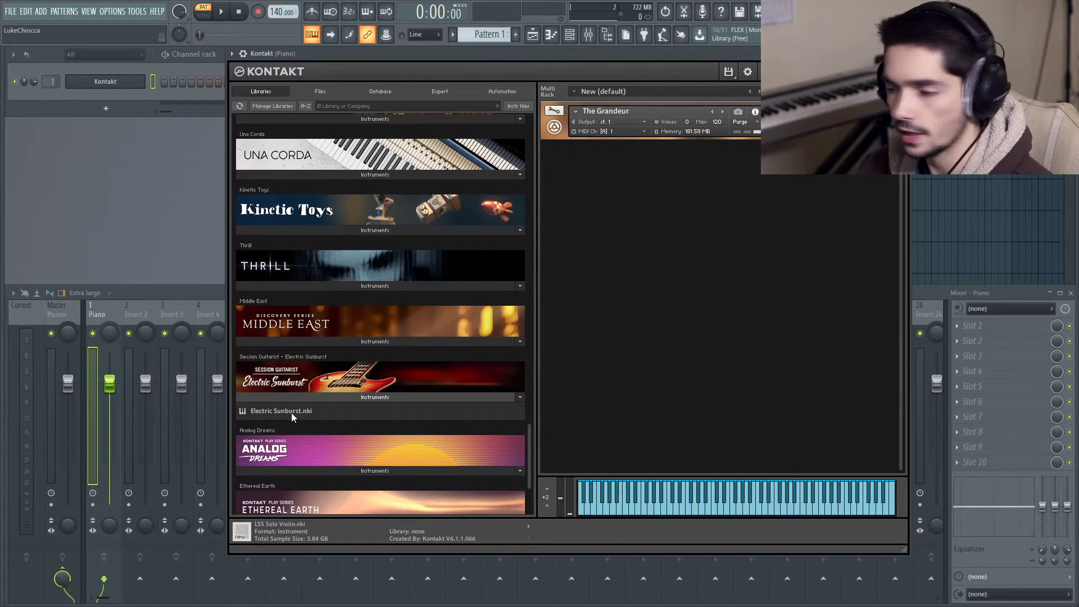
drag(291, 413, 625, 195)
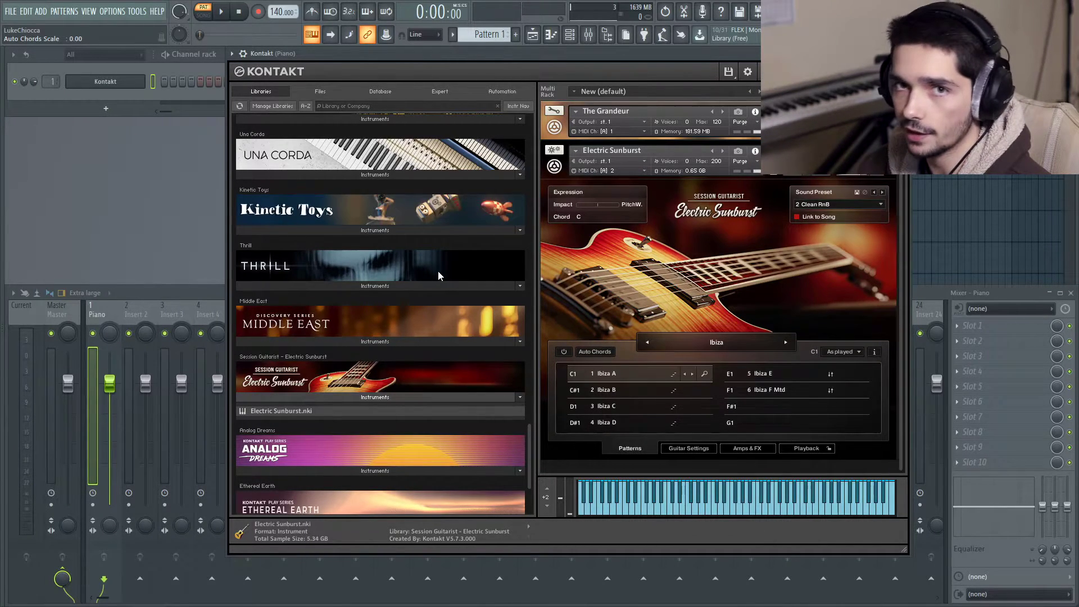
Step: Add a MIDI Out channel to the channel rack
click(105, 109)
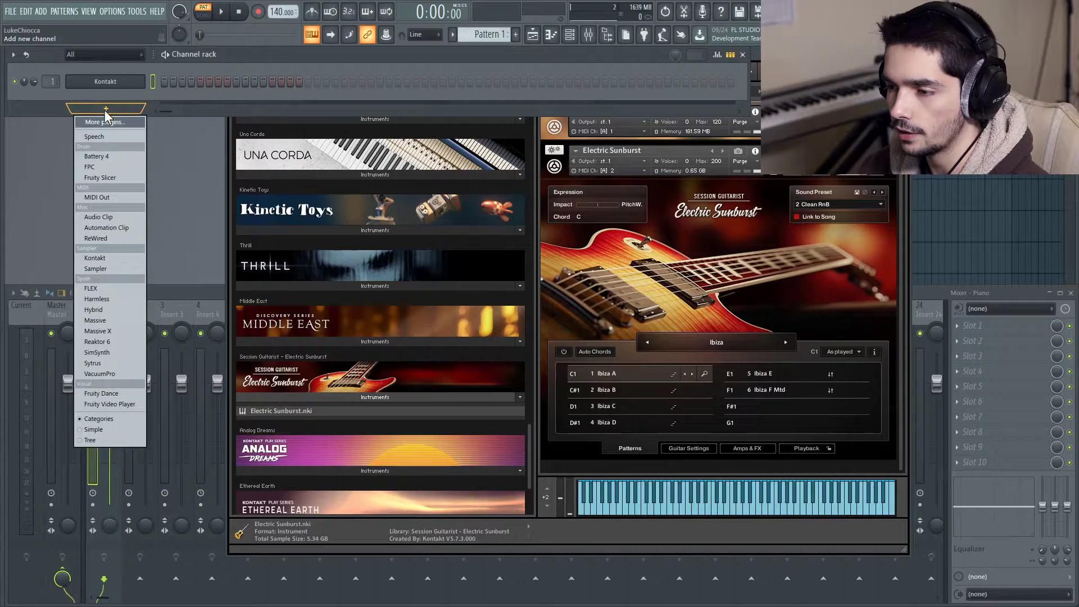
click(96, 197)
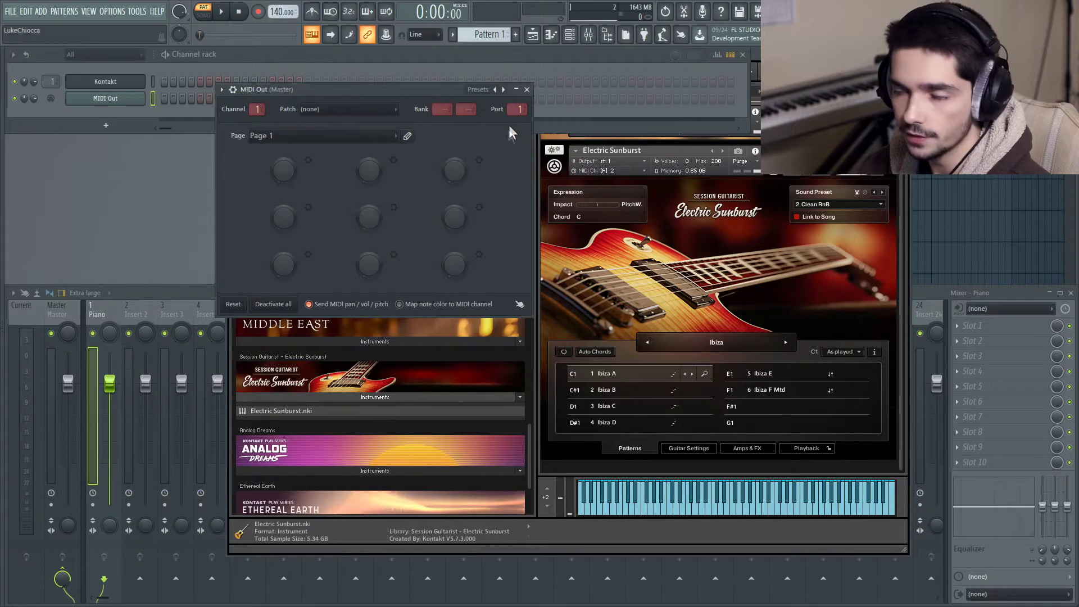
drag(393, 90, 308, 110)
Step: Check the Kontakt wrapper's MIDI input port in its Settings
click(513, 109)
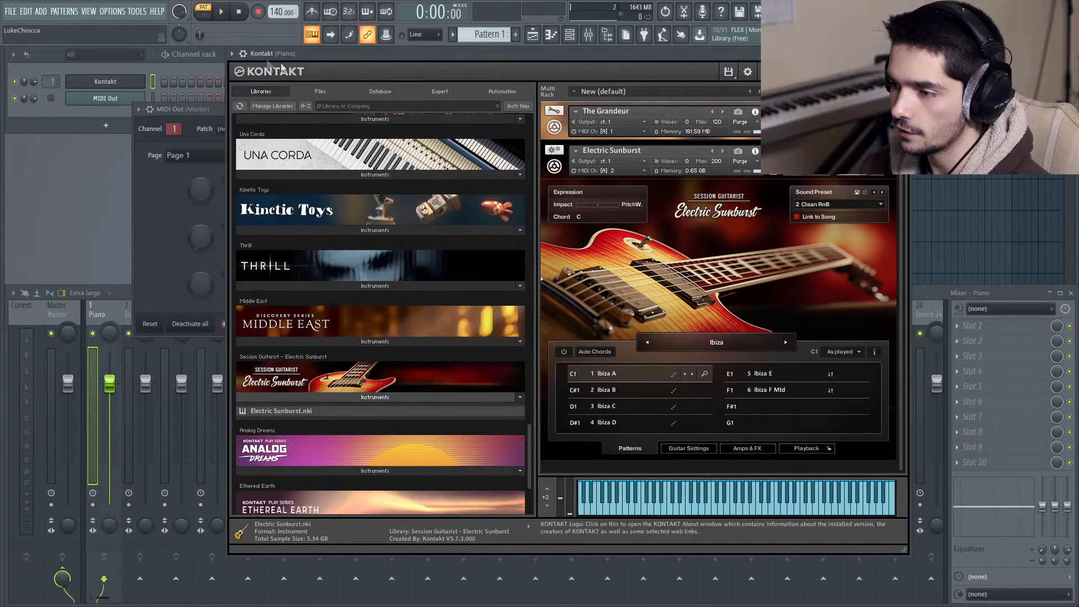
click(231, 53)
click(264, 73)
click(245, 98)
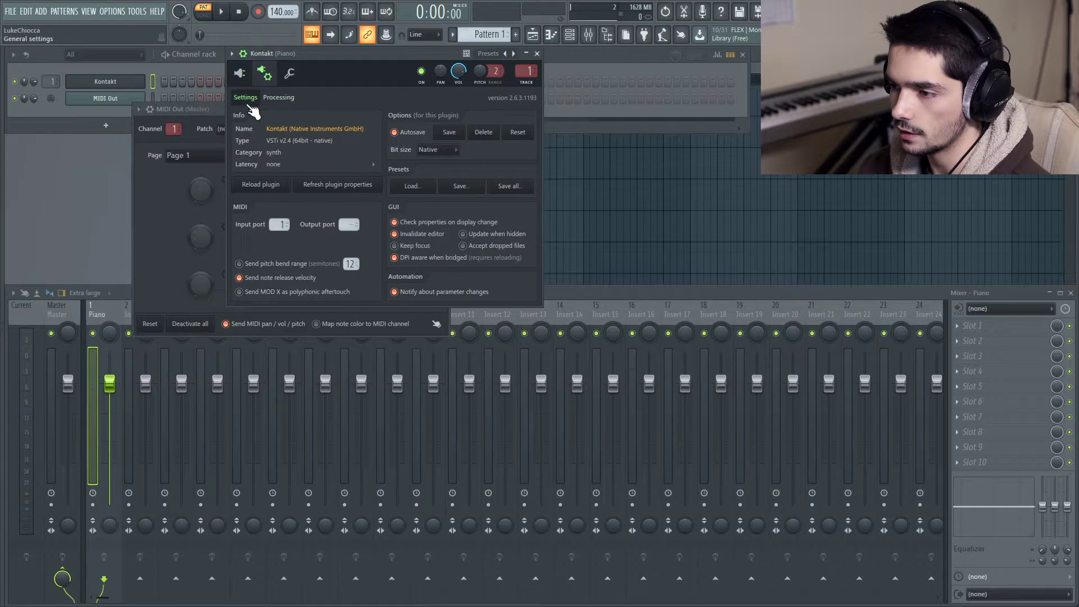
drag(316, 61, 337, 71)
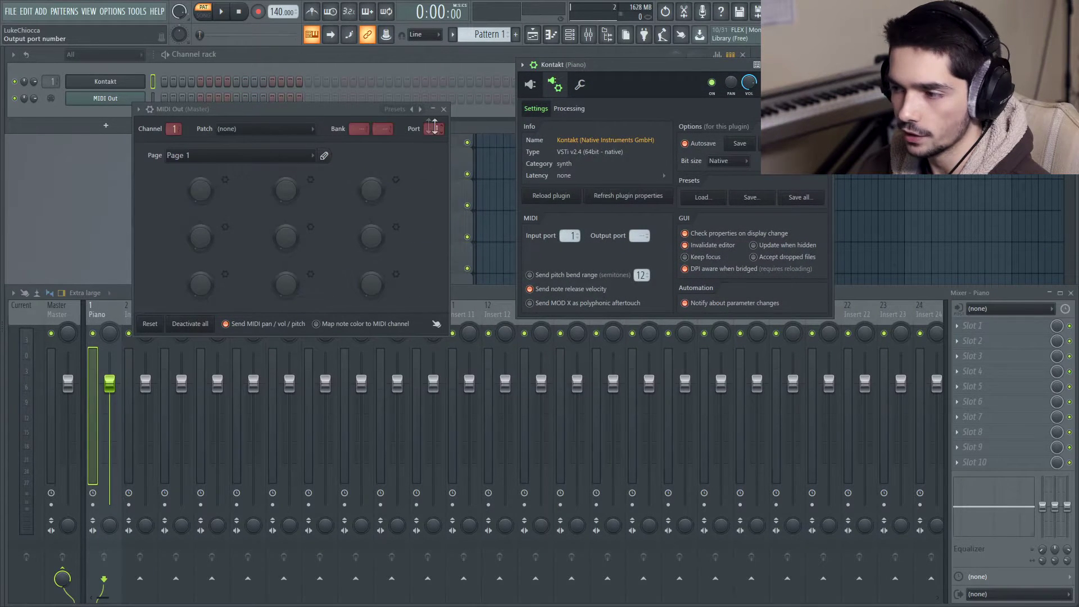
Step: Set the MIDI Out channel's port to 1 to match Kontakt
scroll(433, 126, up, 1)
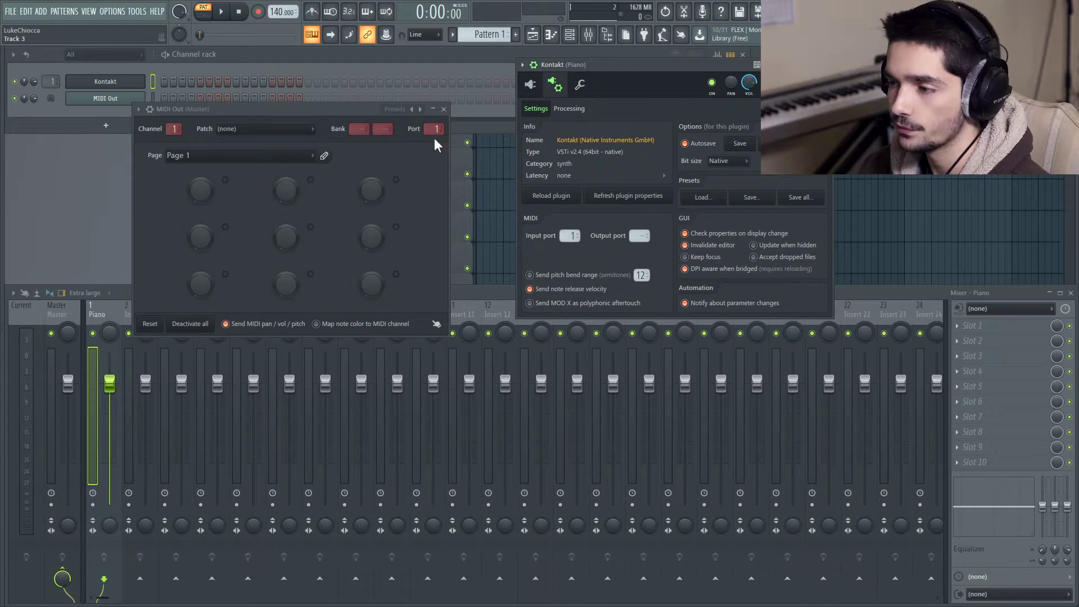
scroll(431, 129, up, 1)
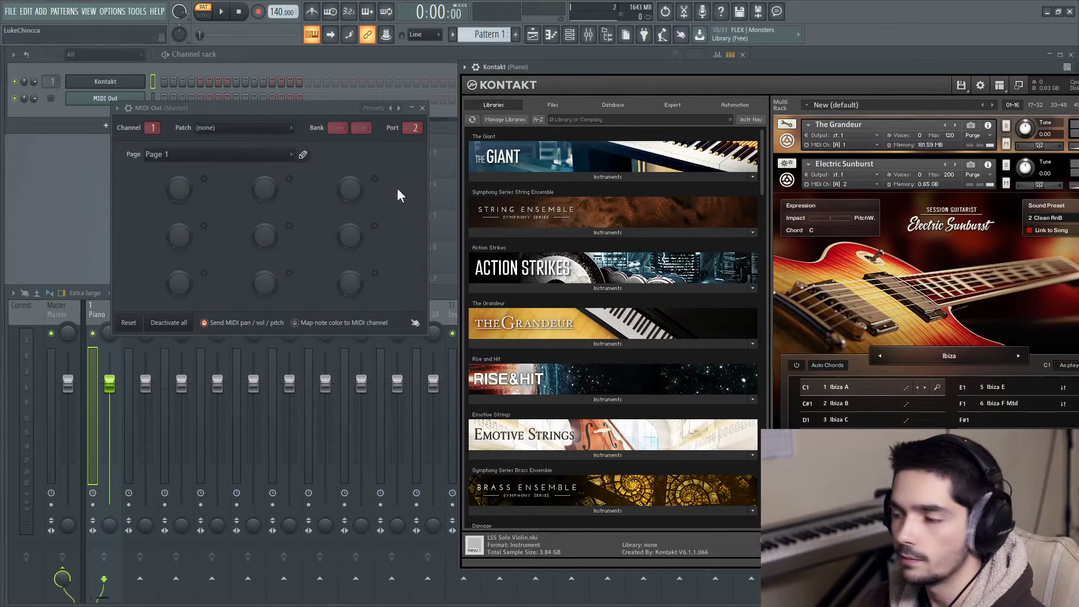
scroll(409, 128, down, 1)
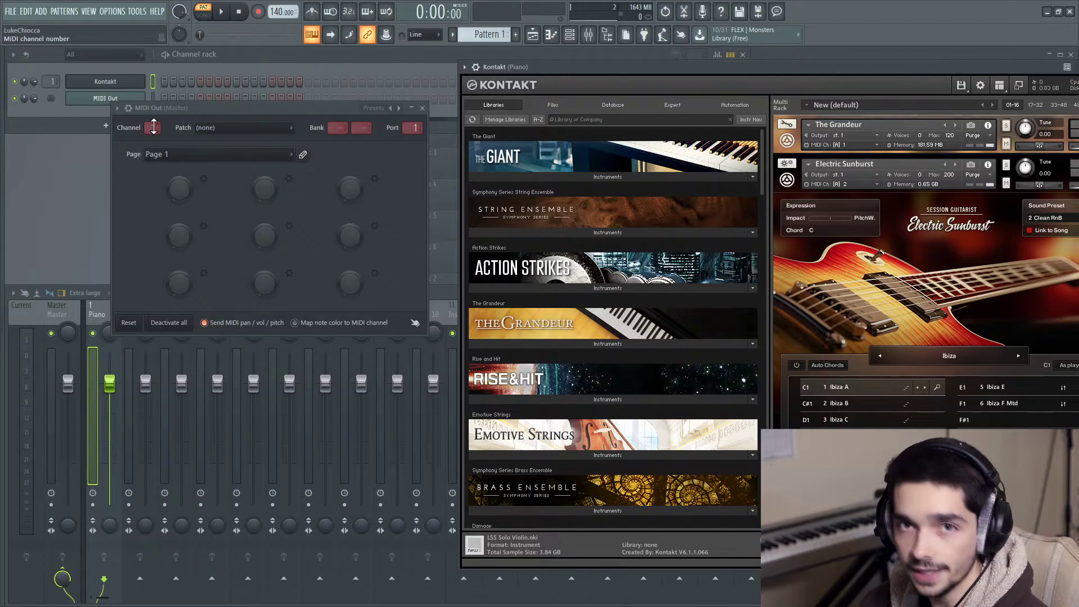
drag(235, 108, 269, 156)
Step: Rename the first MIDI Out channel to 'Piano'
right_click(127, 98)
click(177, 124)
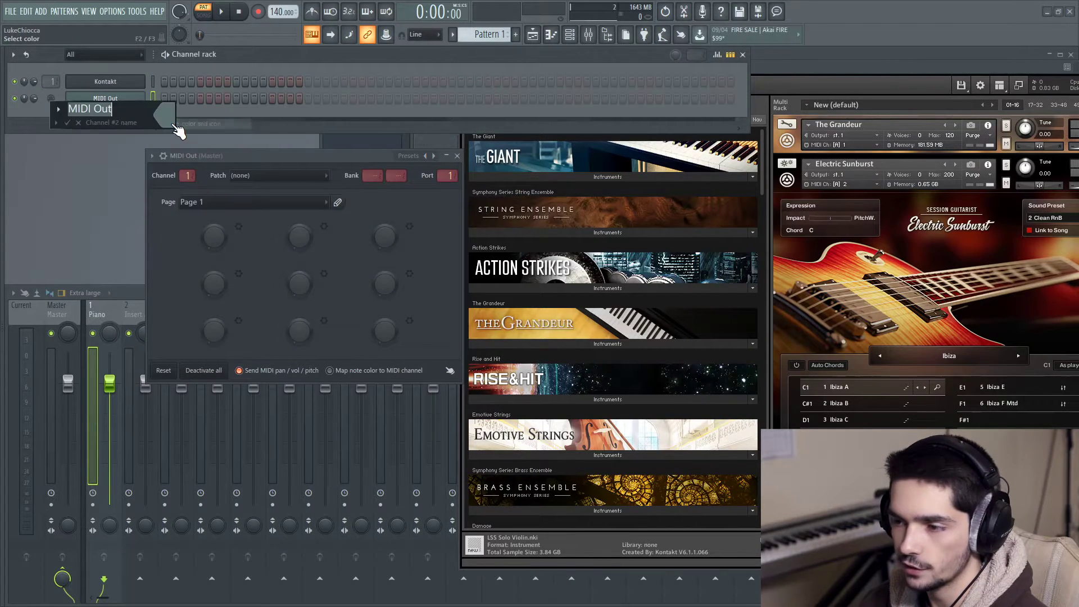
text(Piano)
key(Return)
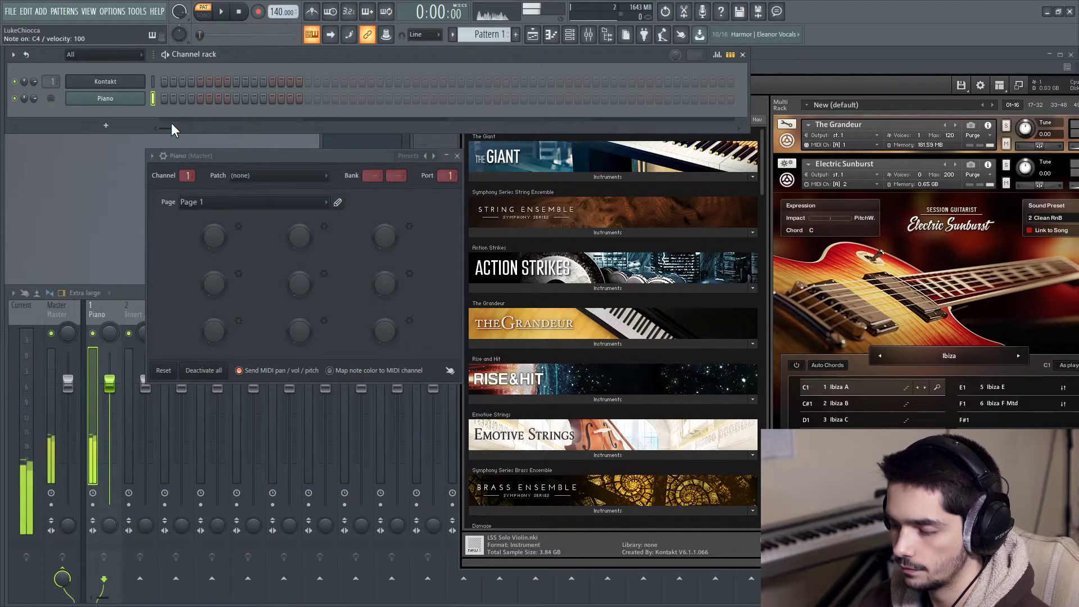
drag(184, 152, 199, 147)
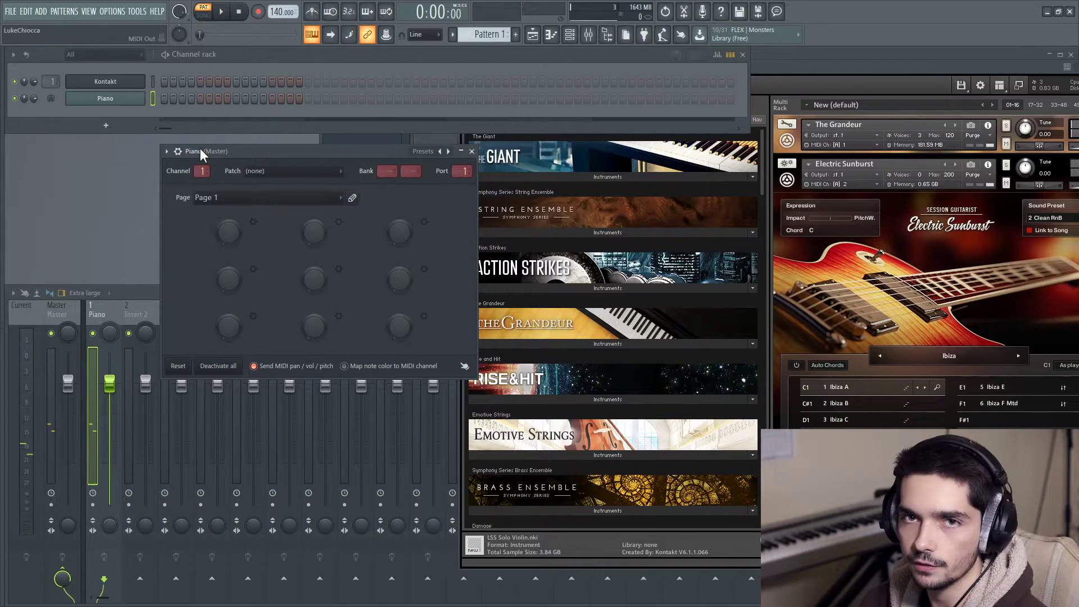
Step: Add a second MIDI Out channel for MIDI channel 2 and position its window
click(116, 128)
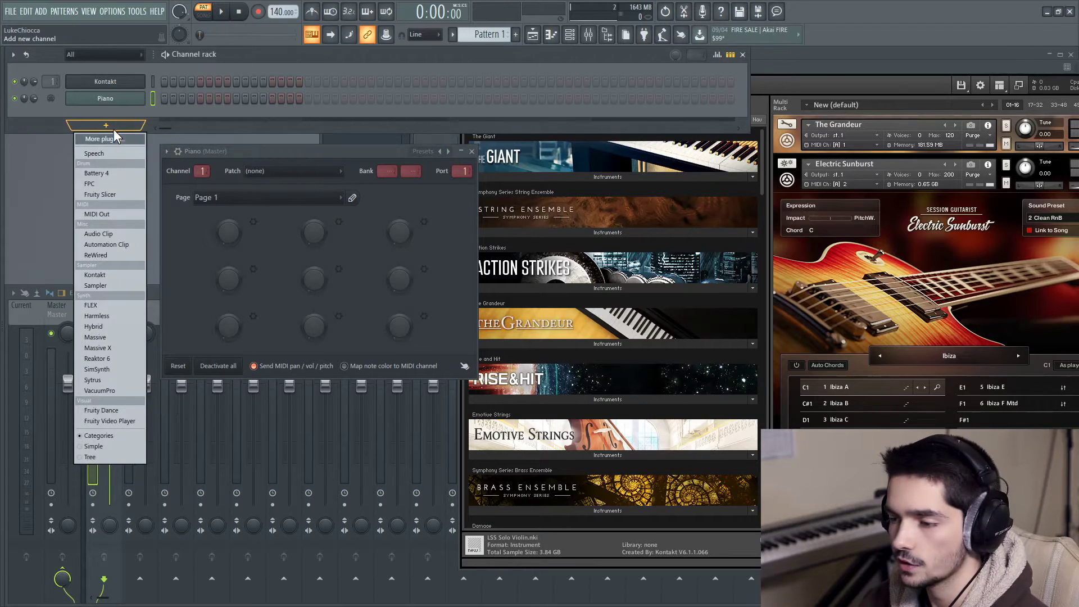
click(104, 214)
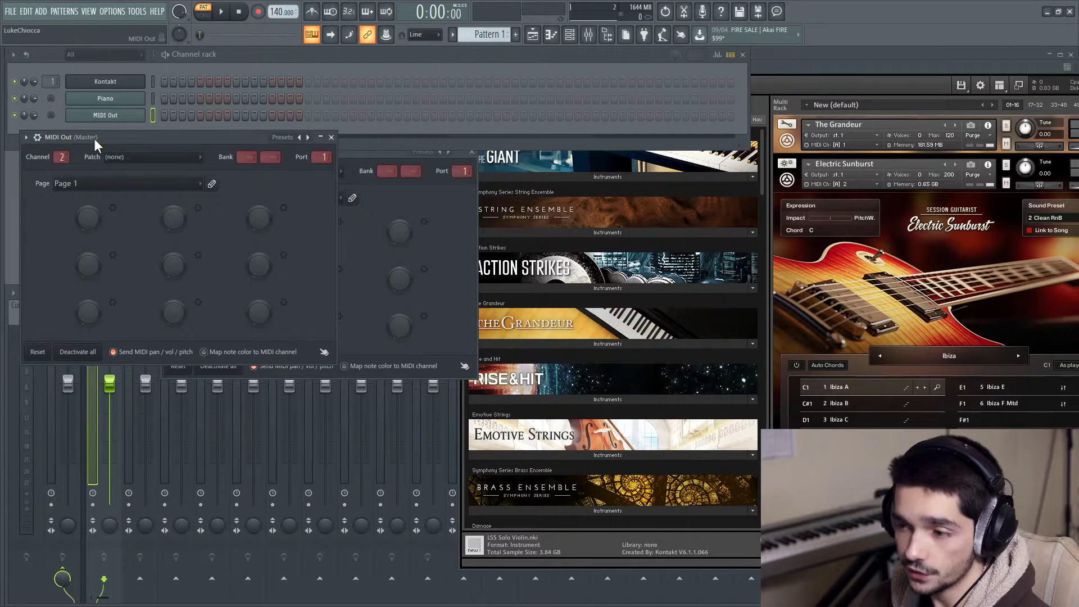
drag(93, 138, 105, 144)
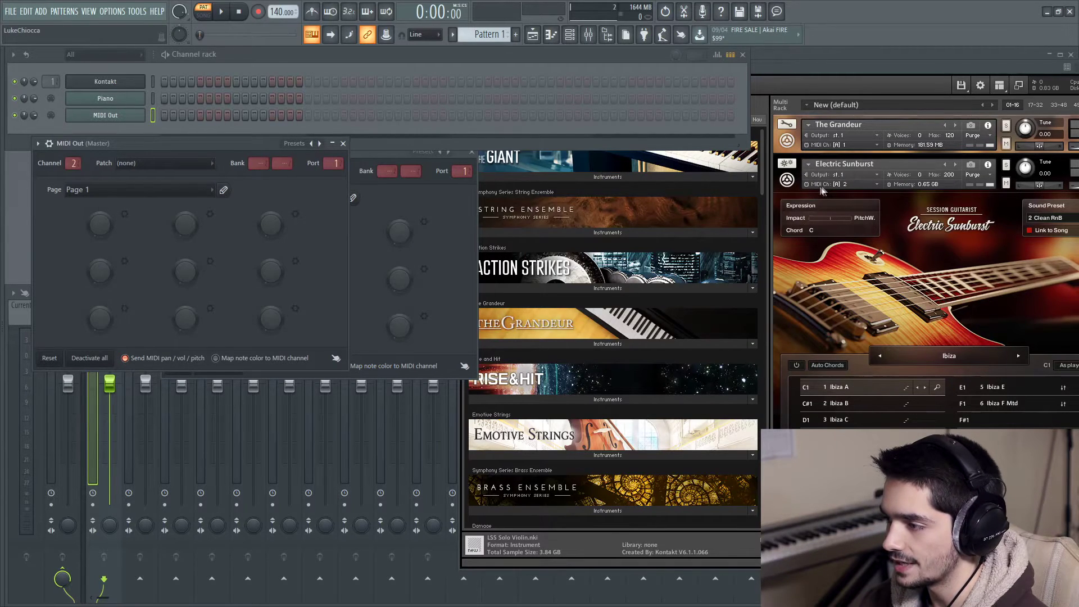
click(876, 184)
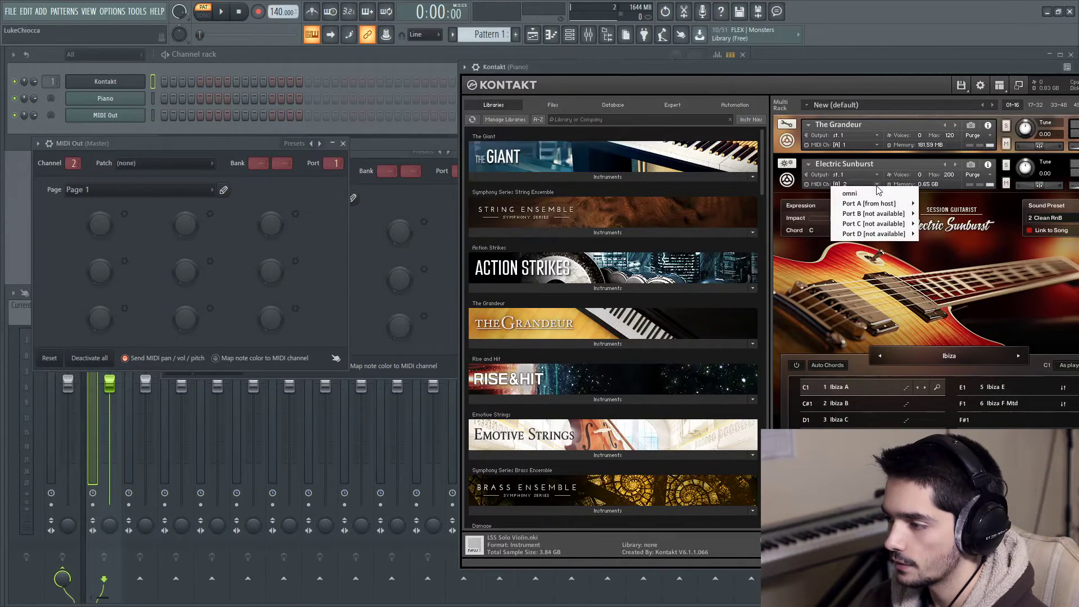
mouse_move(872, 204)
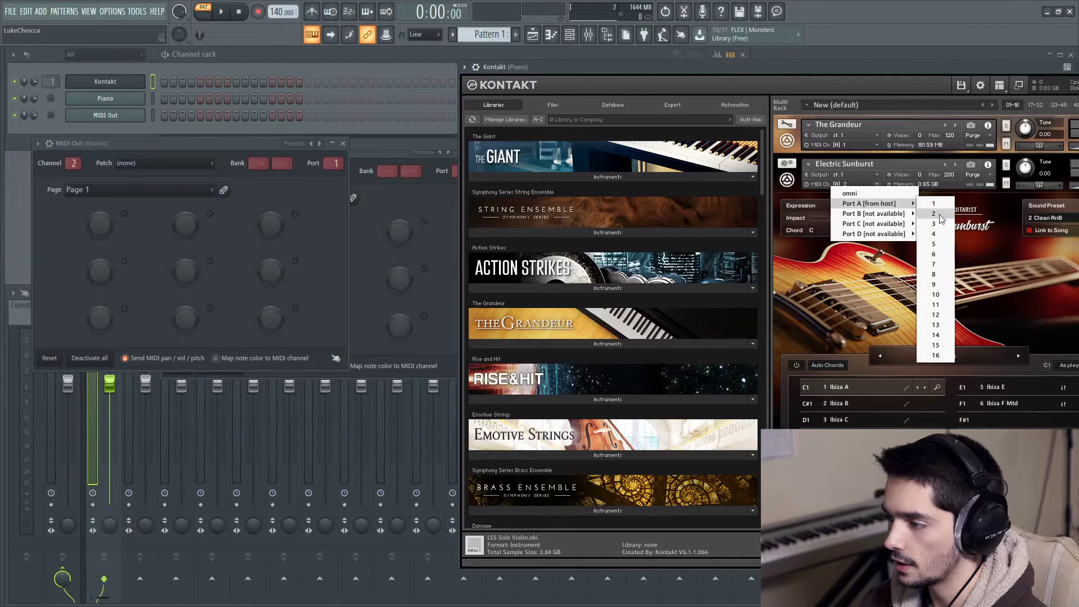
click(934, 214)
drag(131, 143, 141, 149)
click(874, 184)
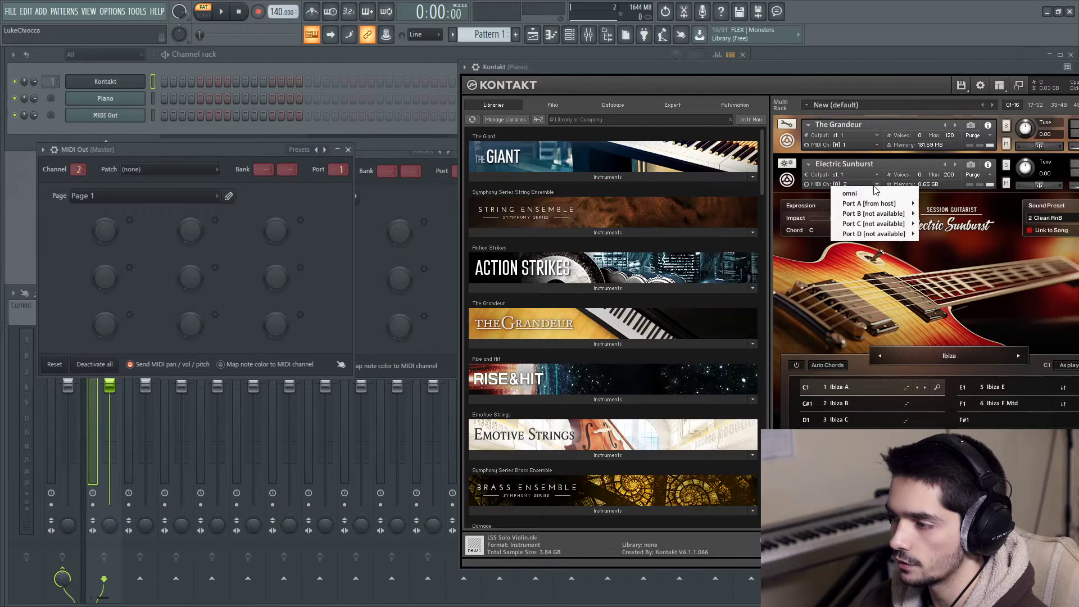
mouse_move(874, 205)
click(933, 224)
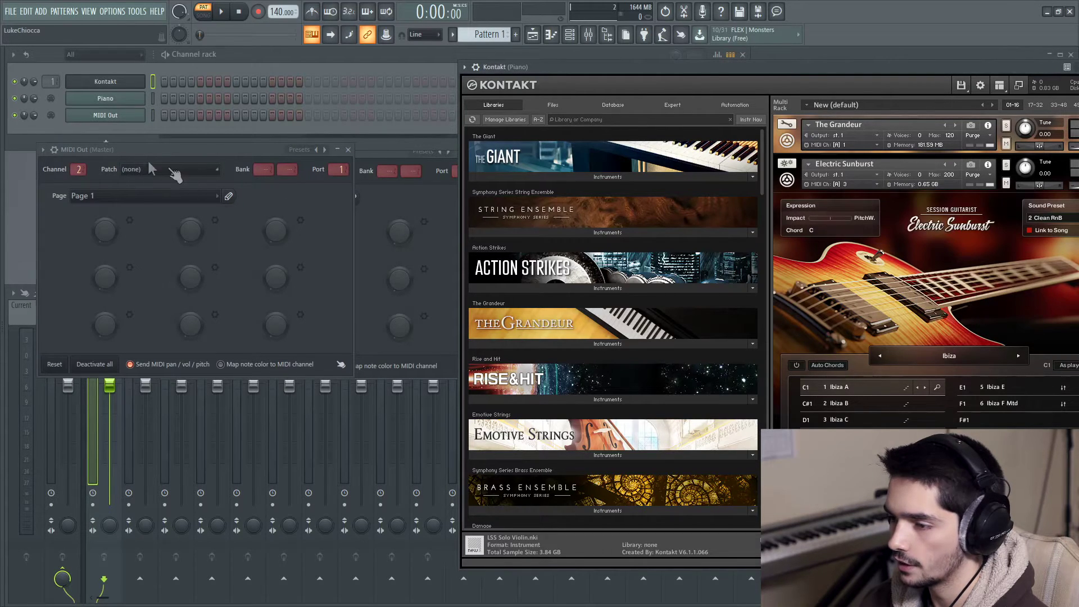
scroll(79, 169, up, 1)
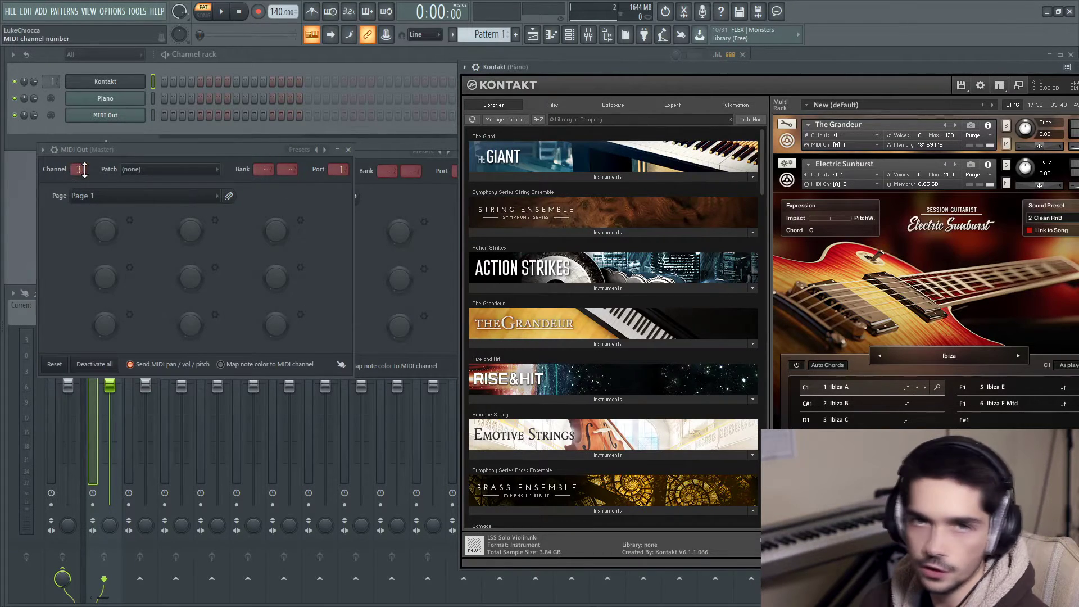
scroll(79, 169, down, 1)
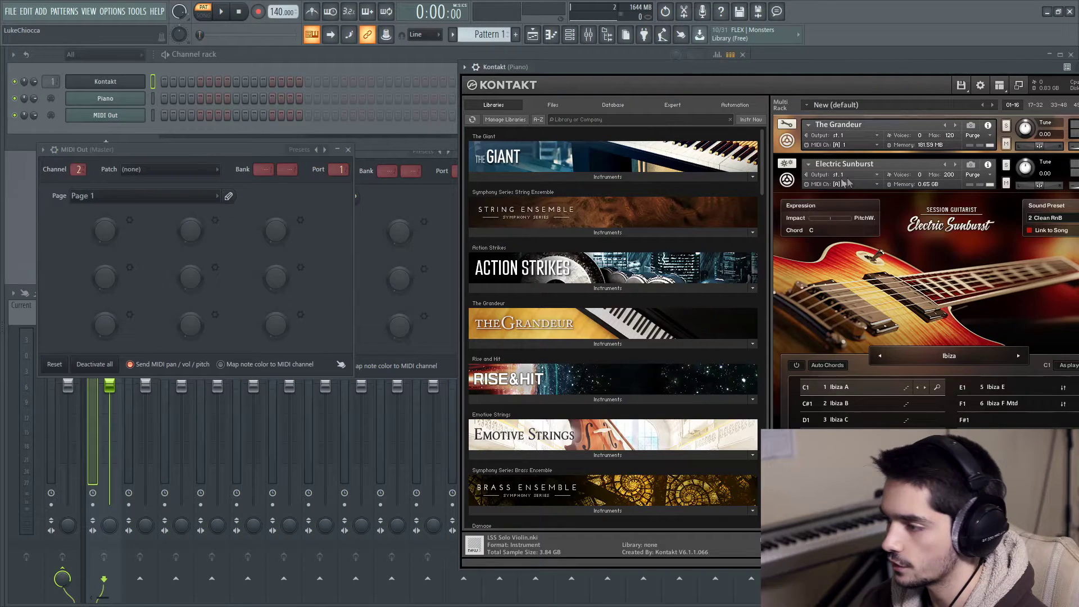
click(872, 185)
mouse_move(876, 203)
click(933, 214)
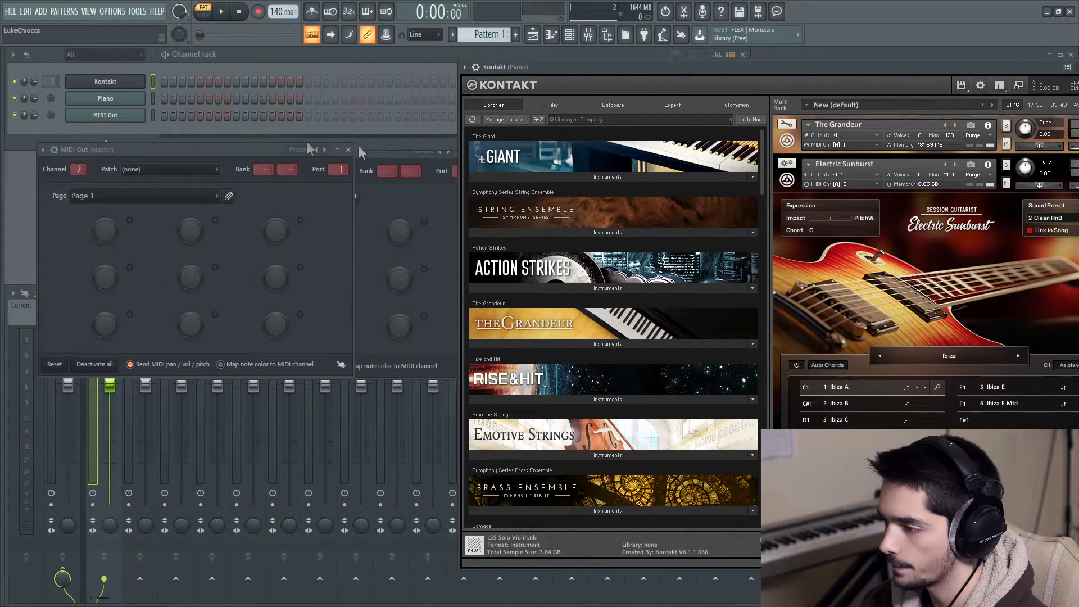
drag(215, 153, 227, 153)
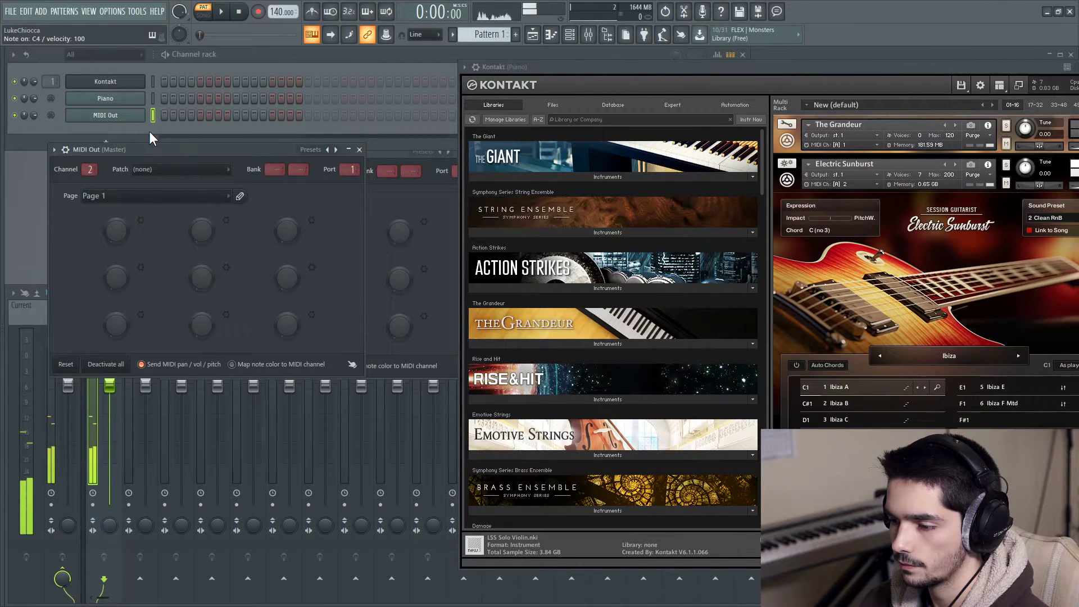
drag(562, 66, 471, 54)
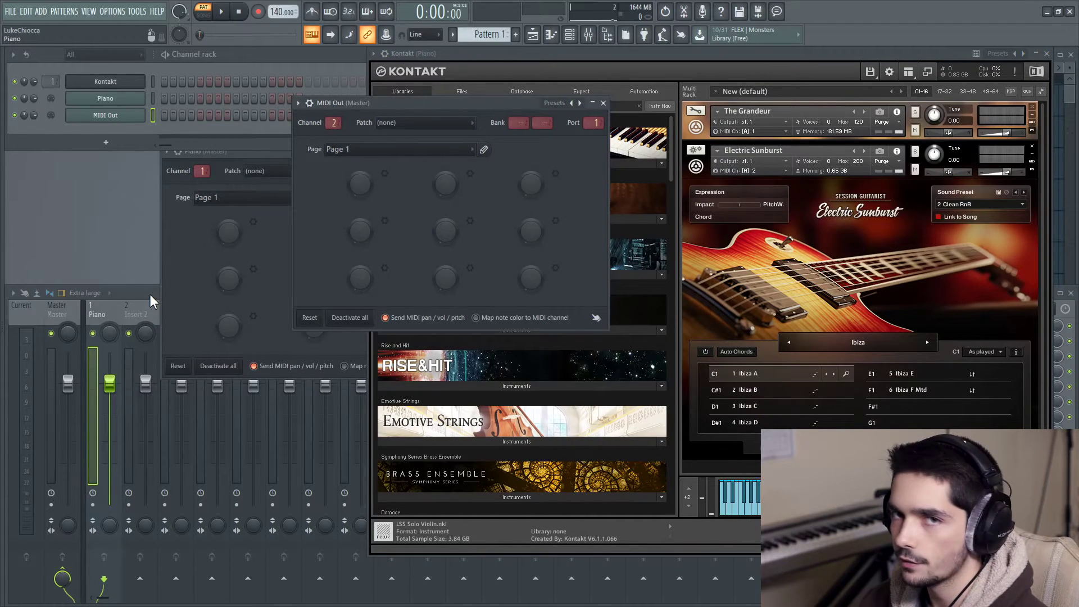
Step: Bring the mixer and channel rack forward and select the MIDI Out channel for test notes
click(143, 295)
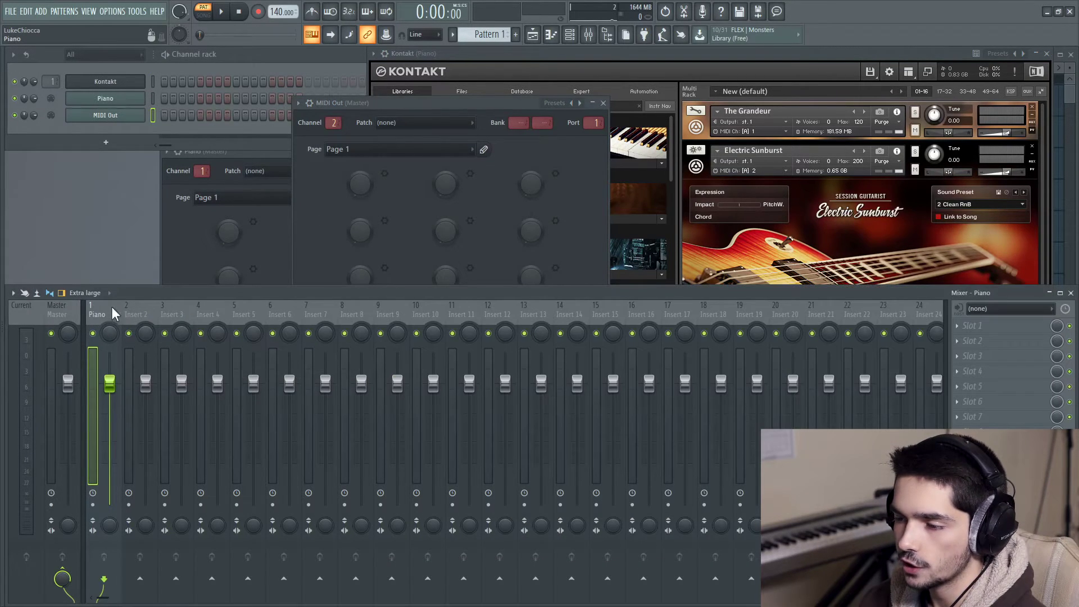
click(154, 96)
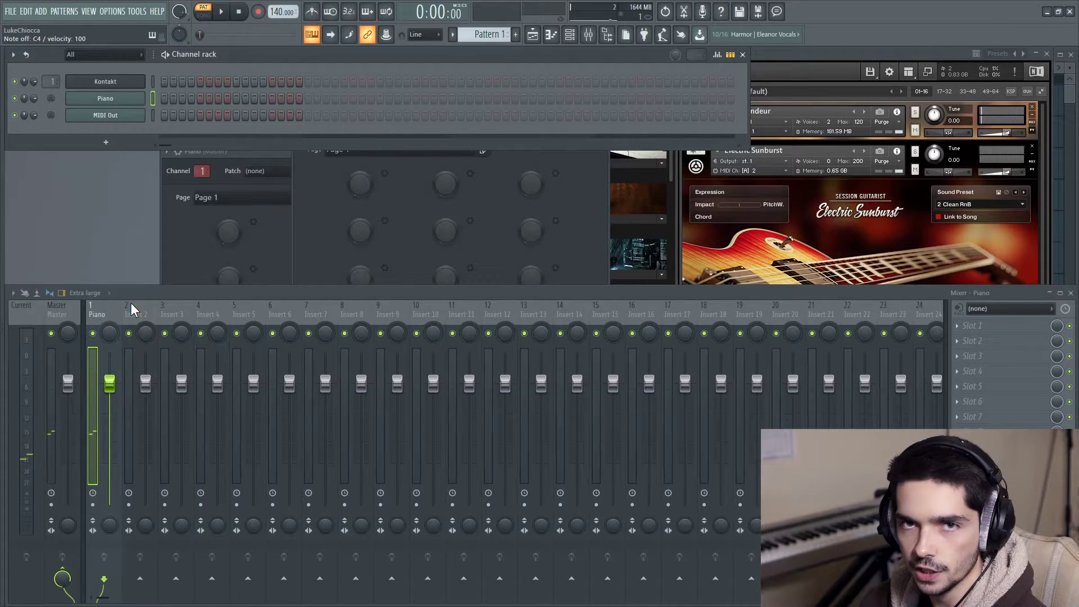
click(153, 115)
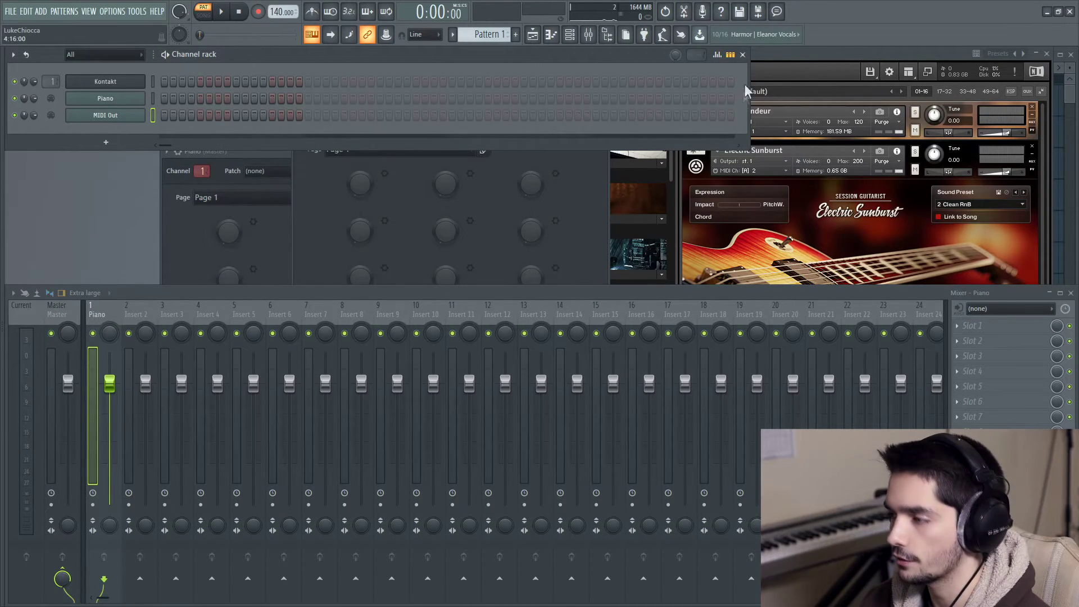
Step: Show Kontakt's Outputs panel and add one stereo output, st. 2
drag(765, 52, 610, 62)
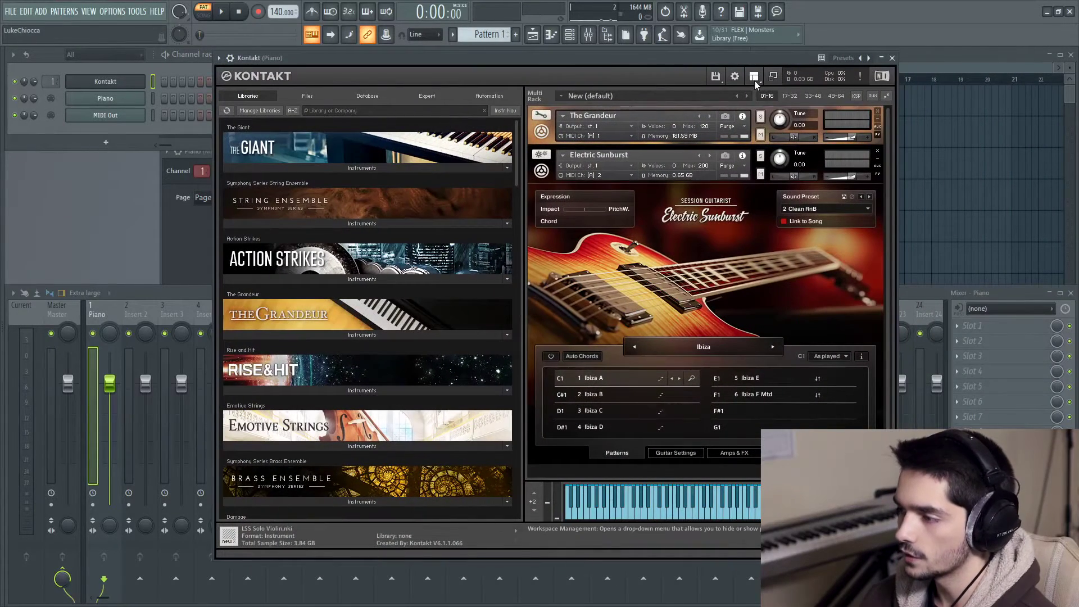
click(756, 80)
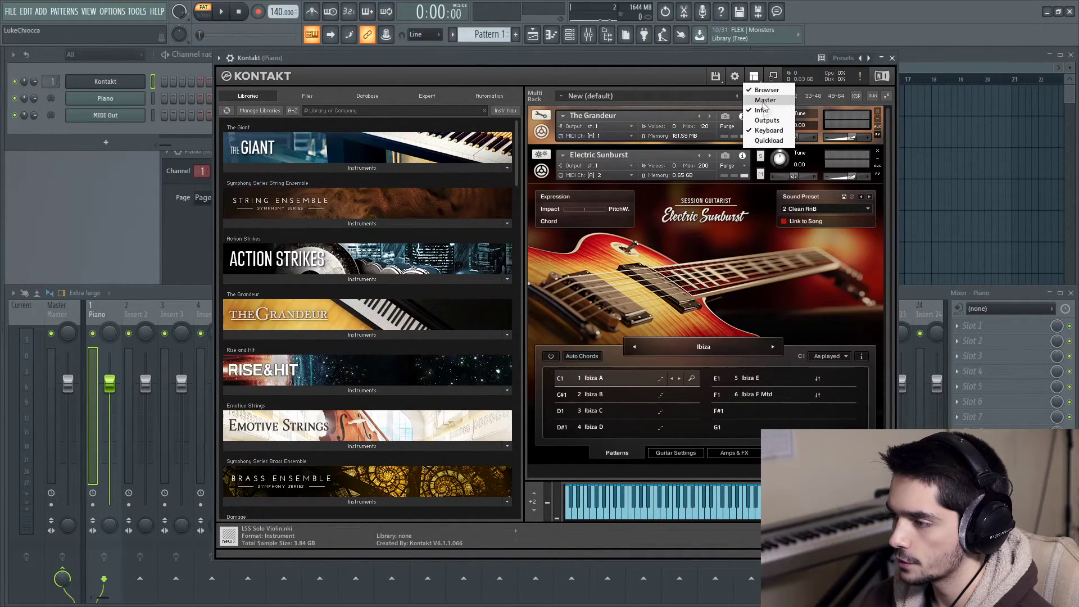
click(767, 121)
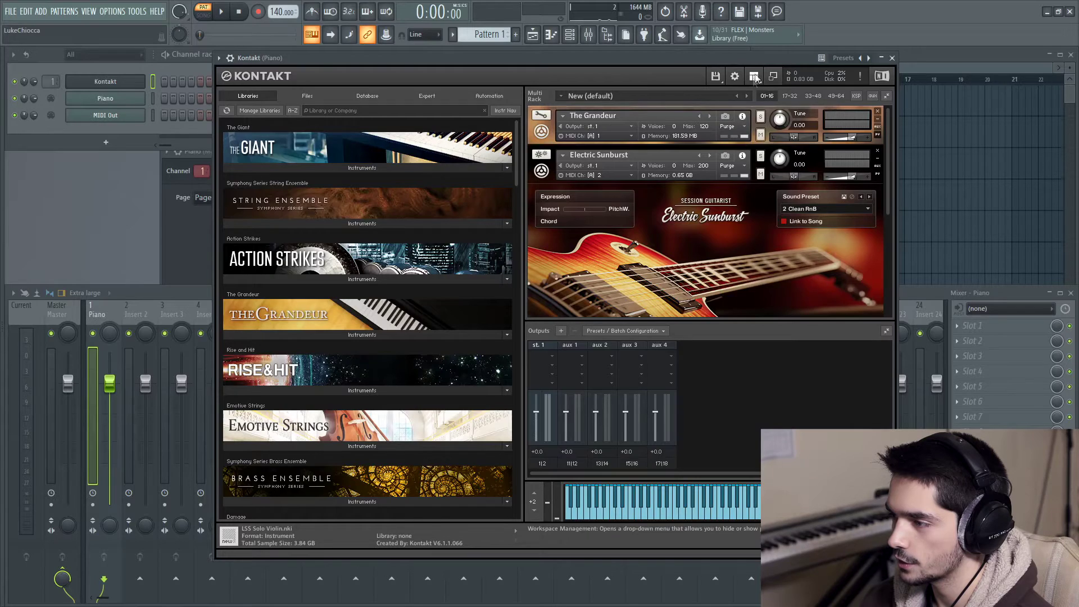
click(561, 332)
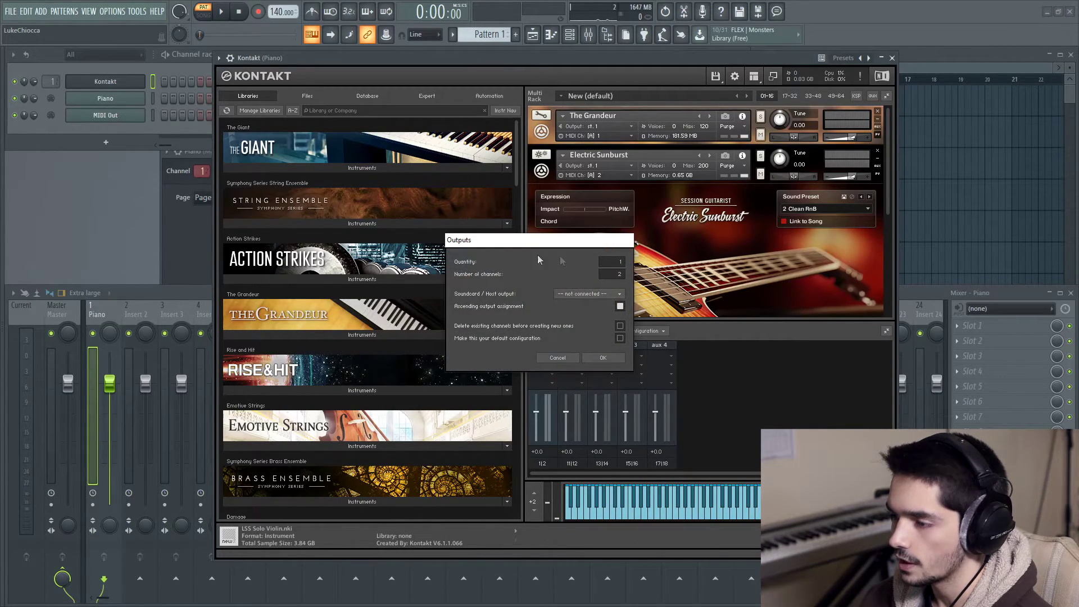
click(603, 357)
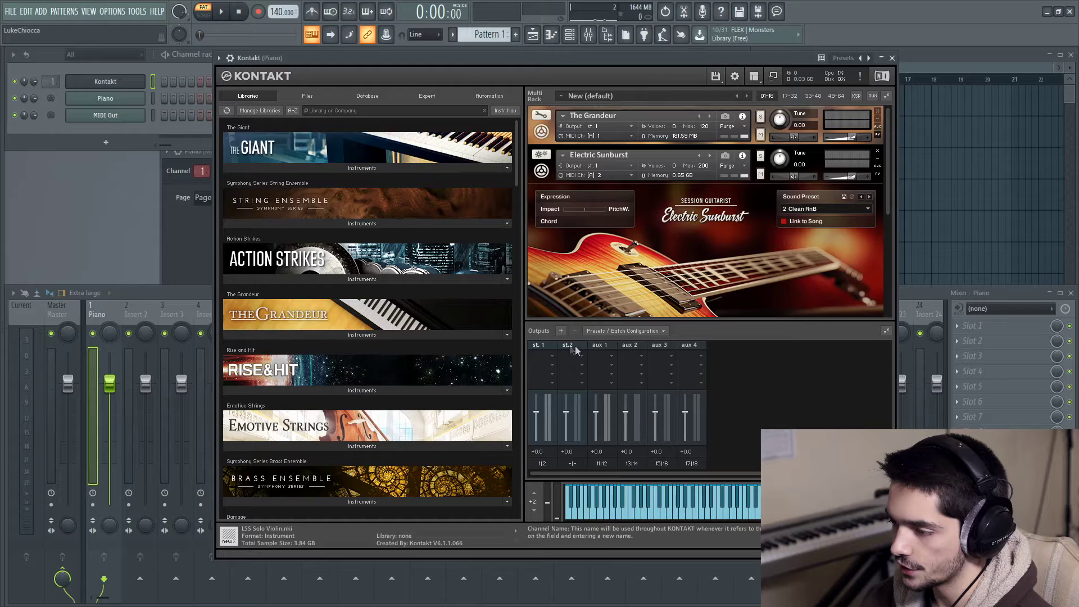
Step: Route st. 2's channels to Kt. aux 1 [1] and [2], acknowledging the reopen warning
click(572, 463)
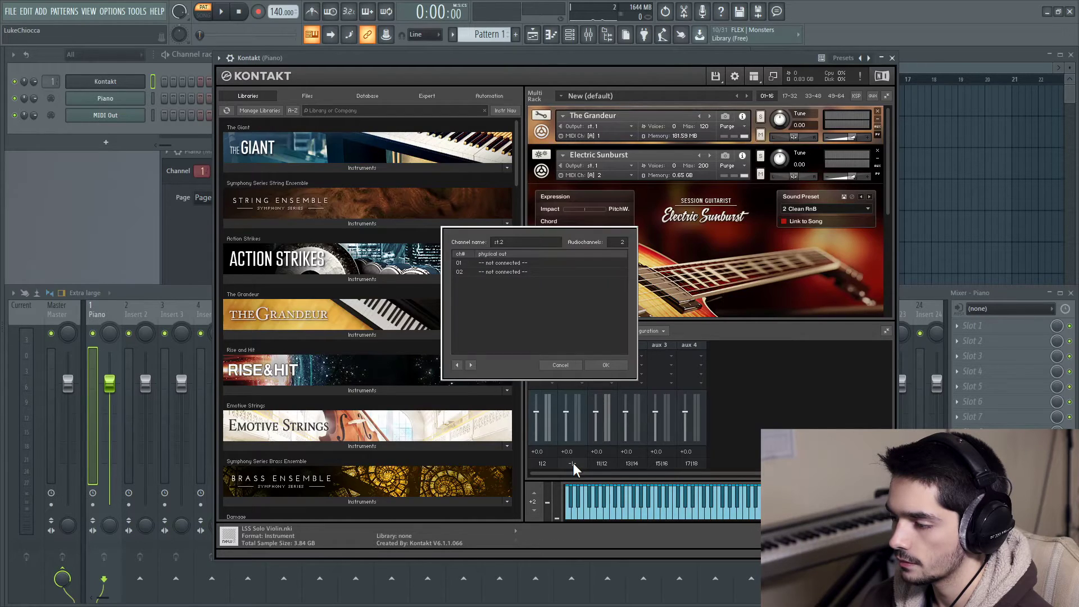
click(507, 264)
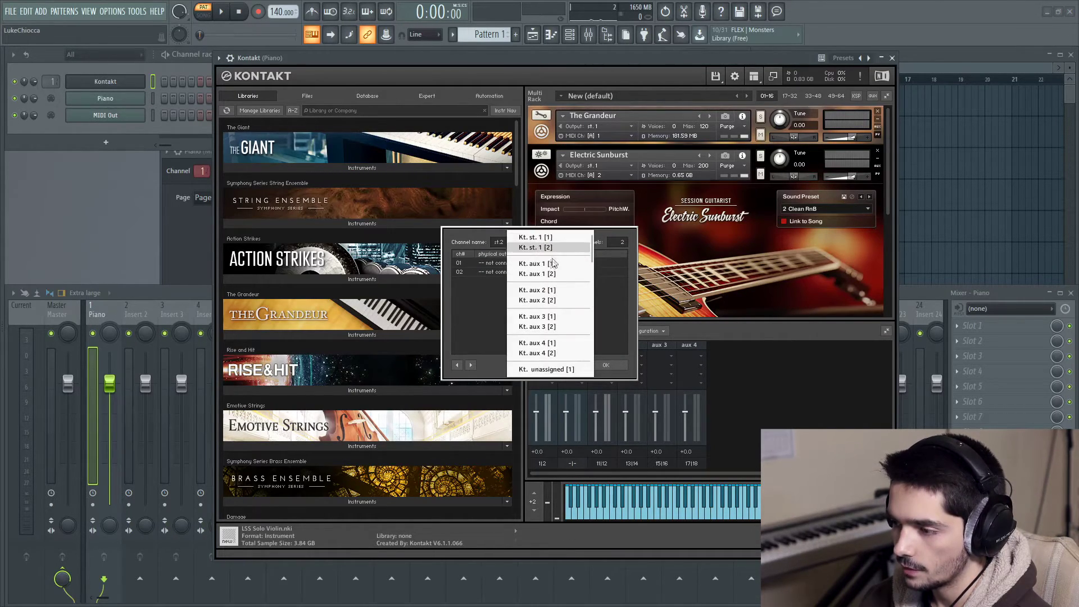
click(532, 264)
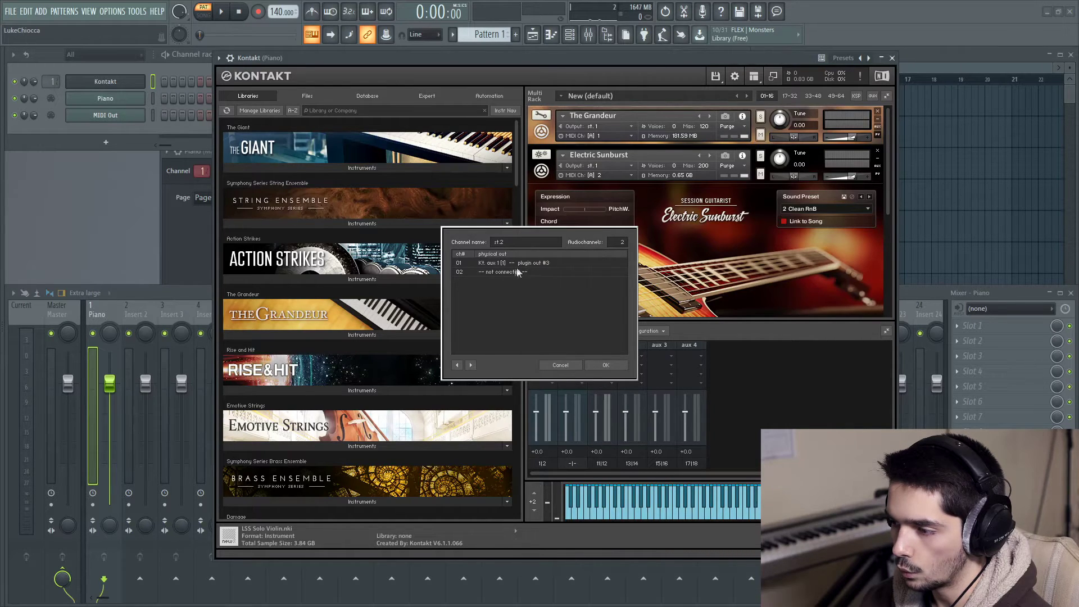
click(507, 273)
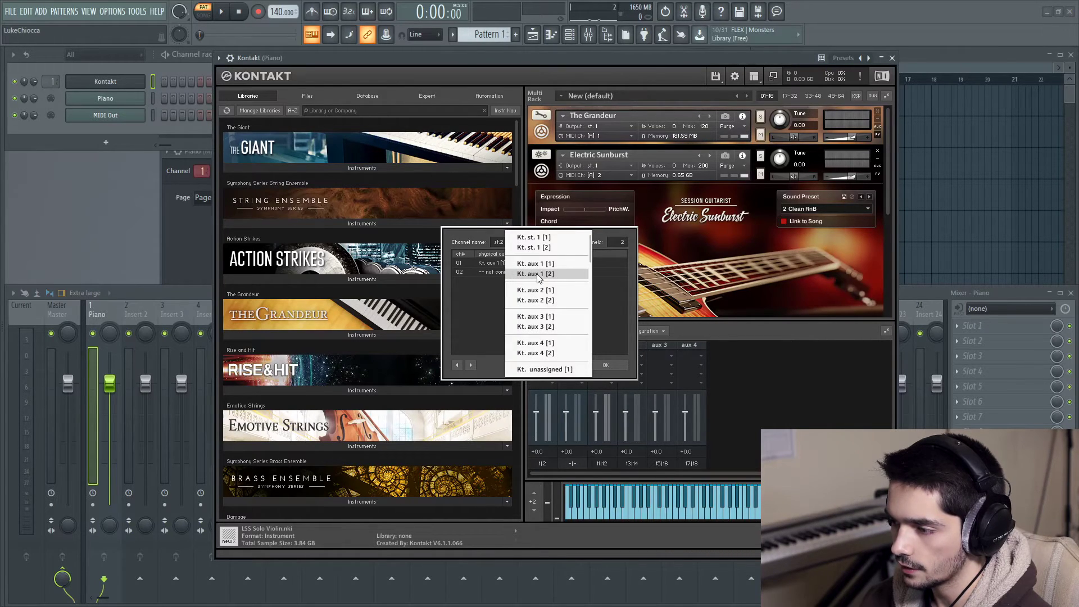
click(535, 273)
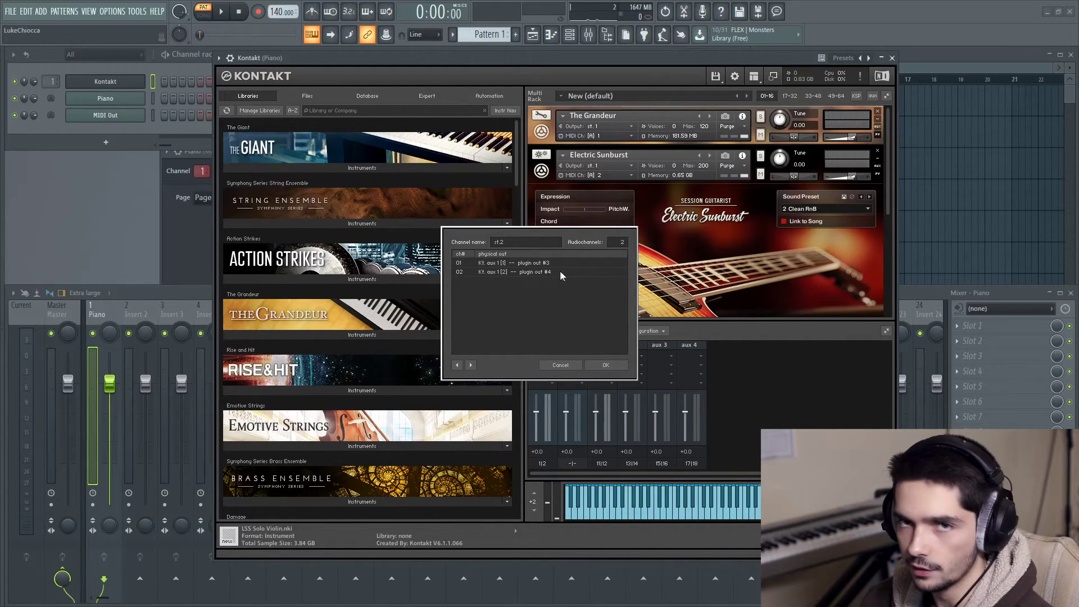
click(605, 365)
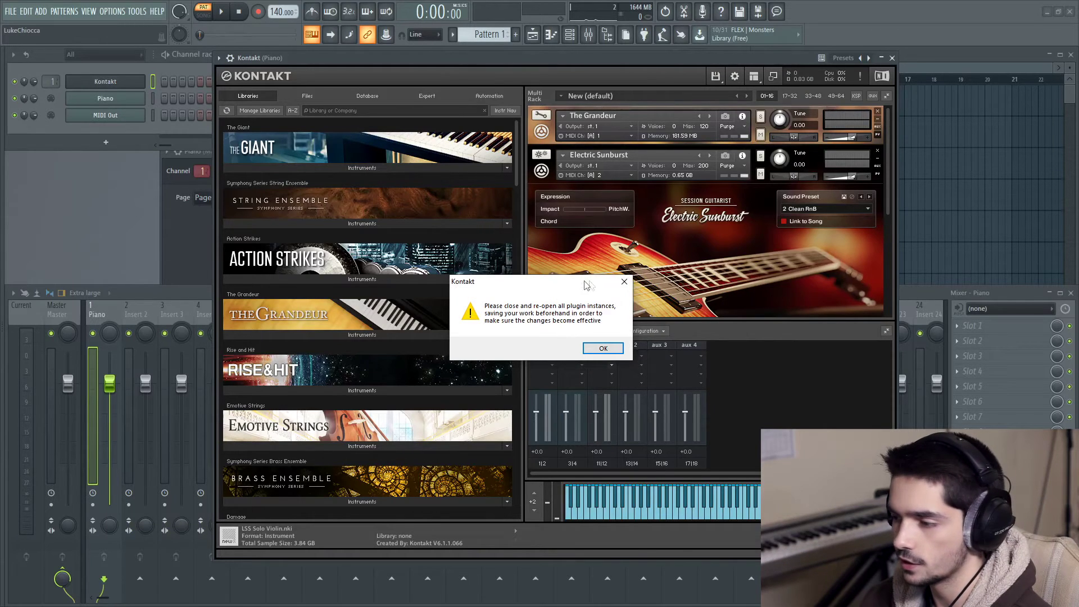
click(601, 349)
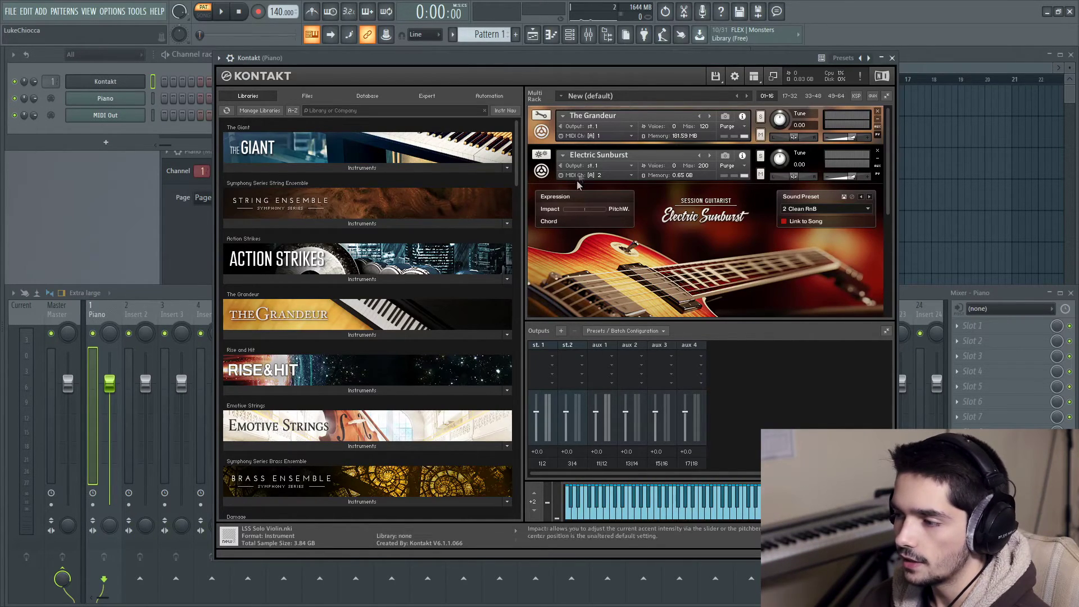
Step: Route the Electric Sunburst guitar to Kontakt's st.2 stereo output
click(631, 168)
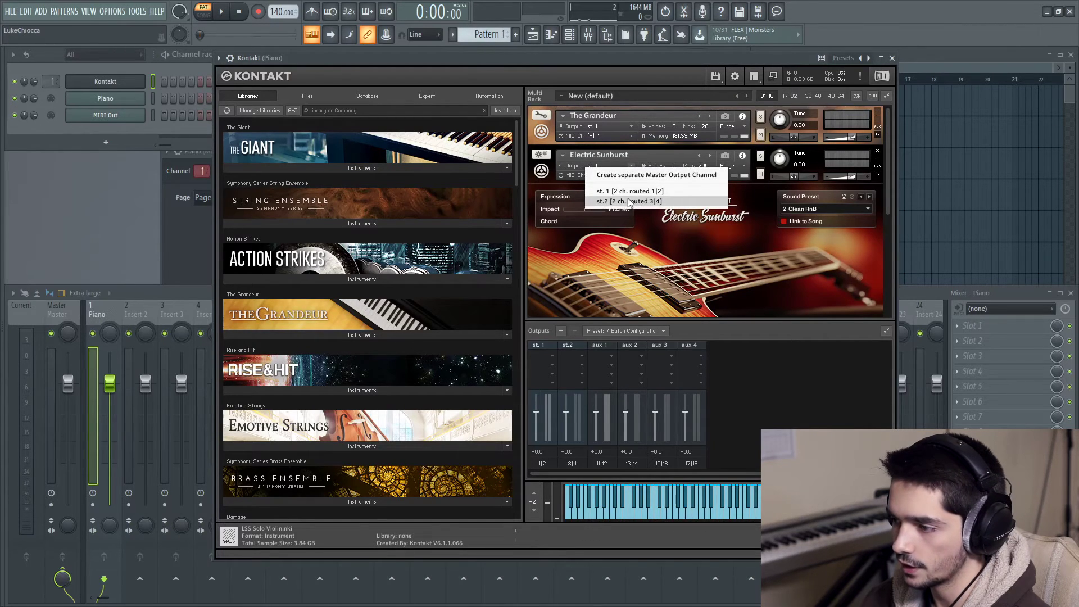
click(621, 202)
drag(365, 60, 439, 69)
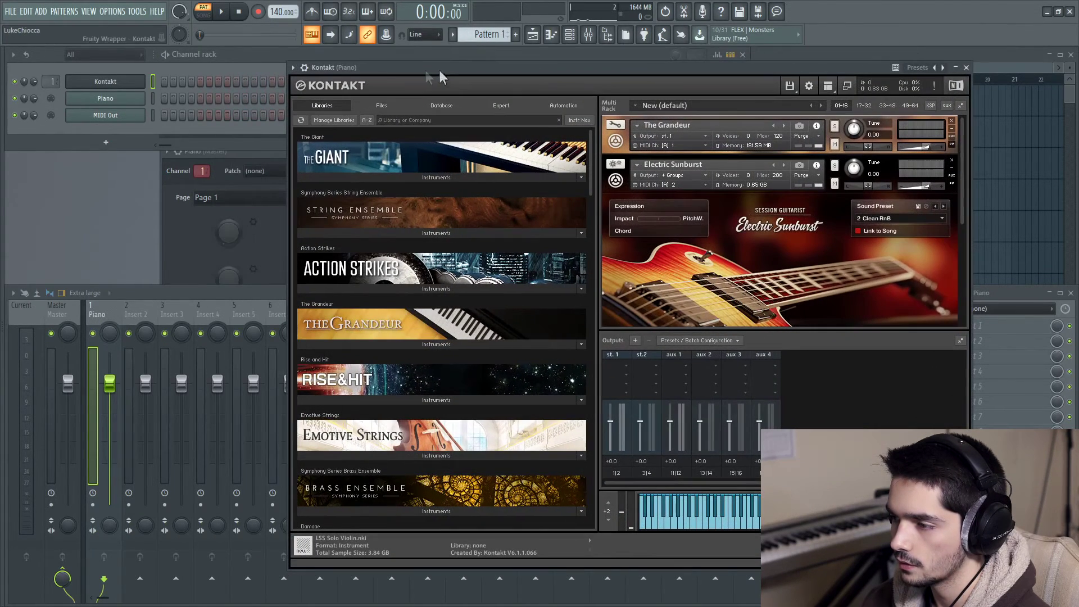
Step: Select the MIDI Out channel in the Channel rack to play the guitar through Kontakt
click(152, 97)
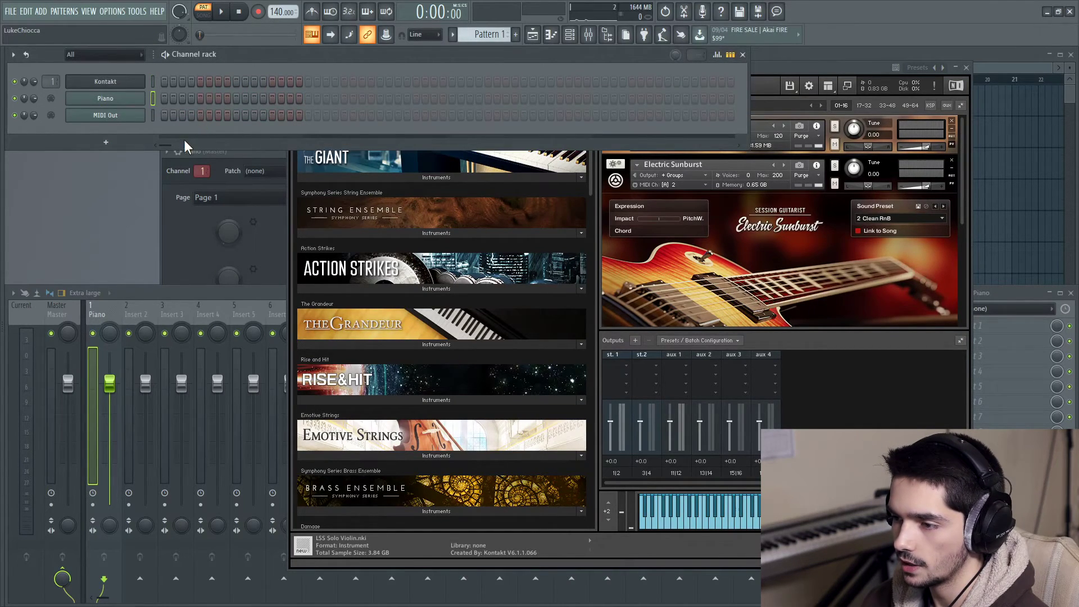
click(154, 115)
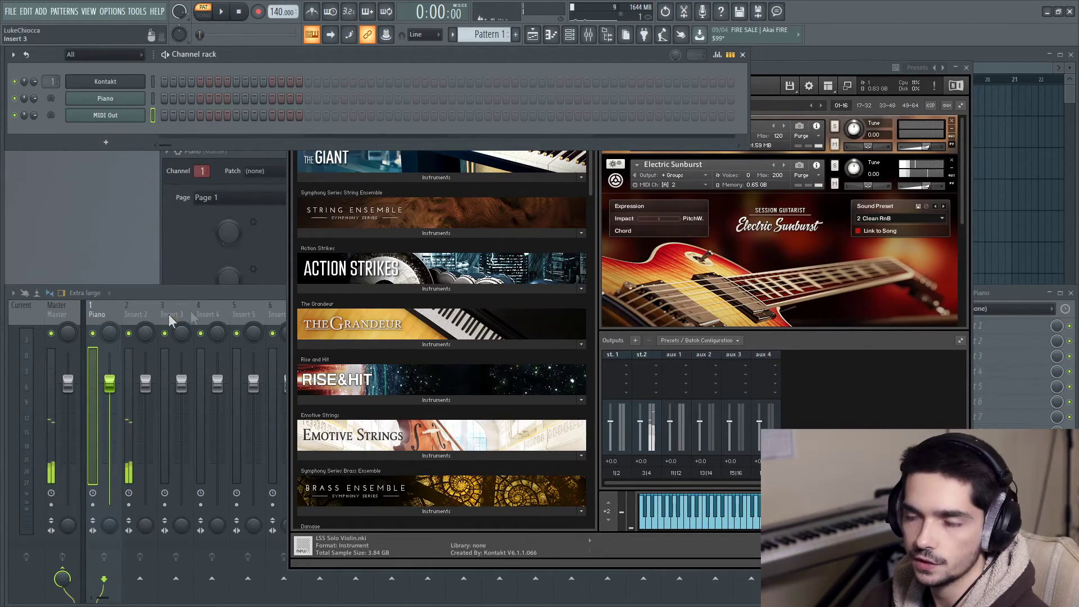
click(782, 69)
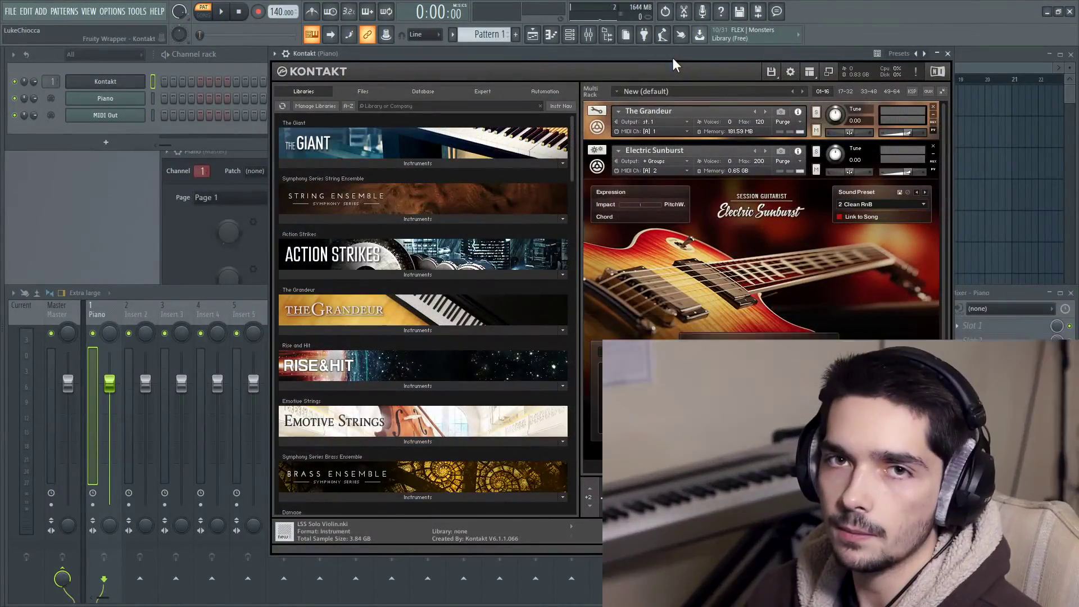